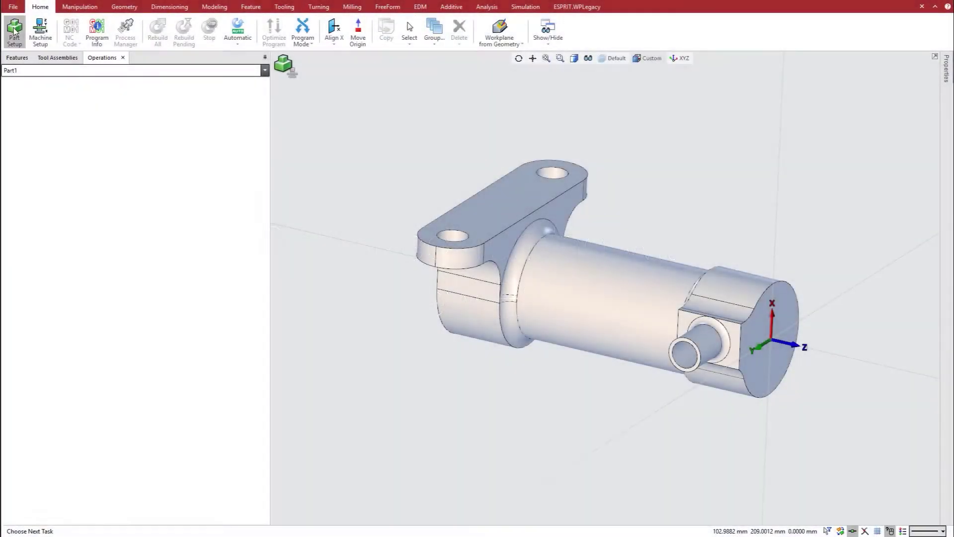
# - Assign the solid model as Part1's geometry, accept it, and begin a bar stock
pyautogui.click(15, 30)
pyautogui.doubleClick(42, 87)
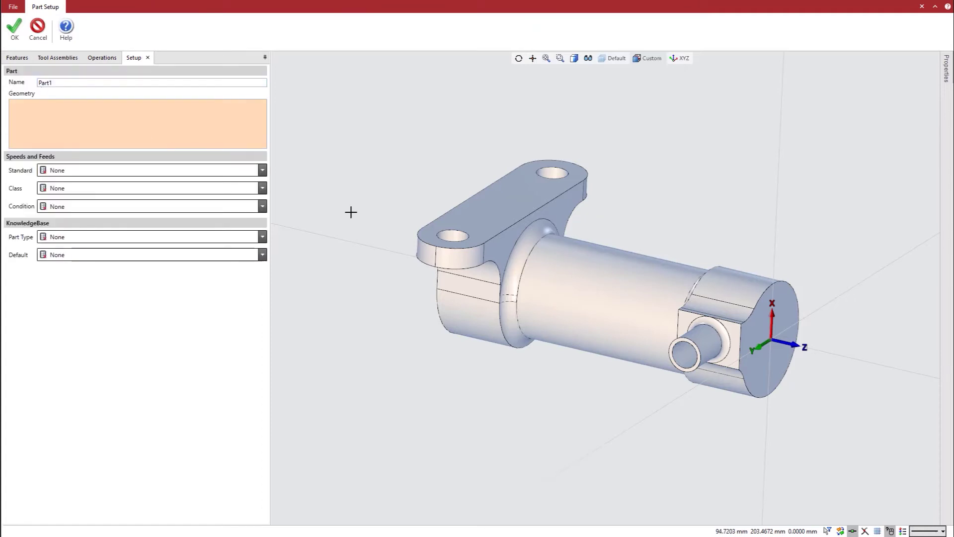
pyautogui.click(569, 277)
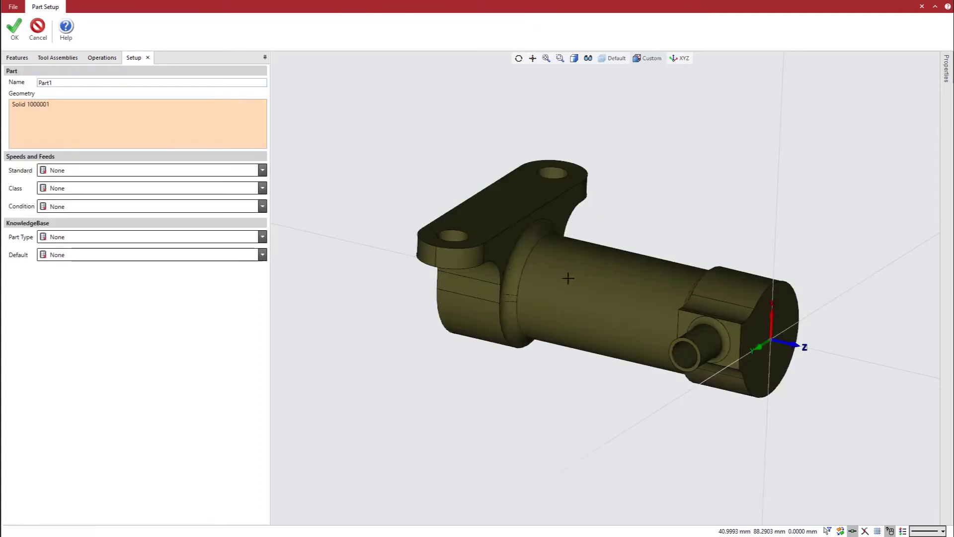
pyautogui.click(18, 33)
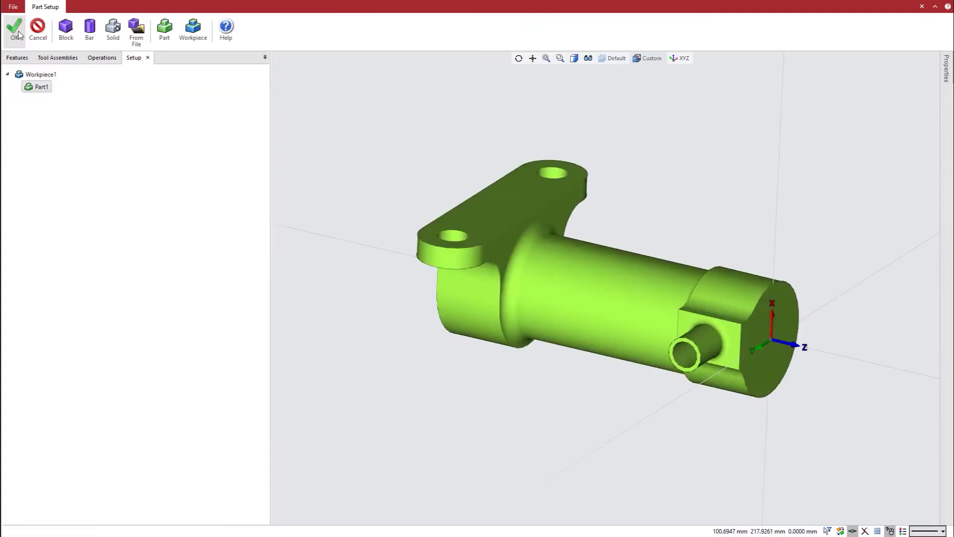
pyautogui.click(90, 35)
# - Make Stock1 65 diameter and 150 long, top-aligned with a 2 top margin, then close Part Setup
pyautogui.doubleClick(97, 143)
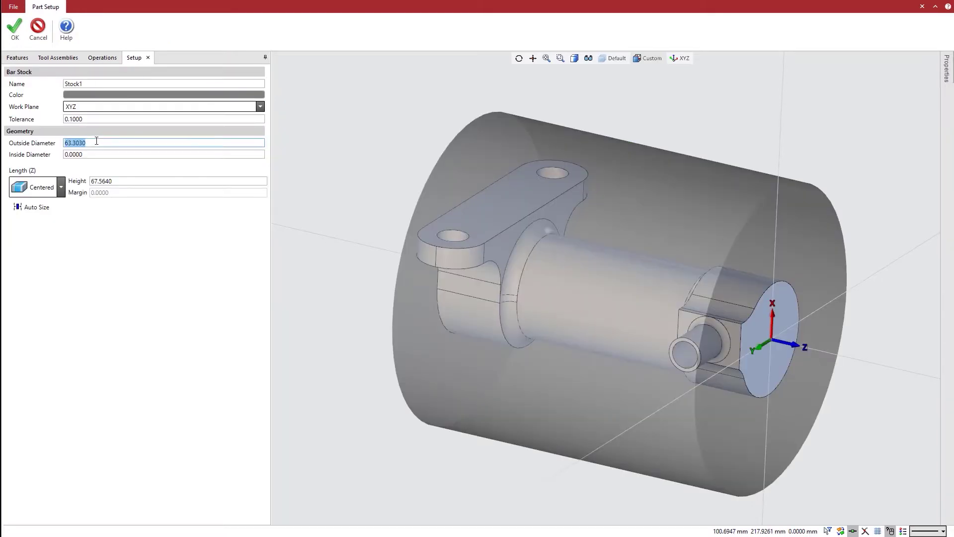
pyautogui.press('Tab')
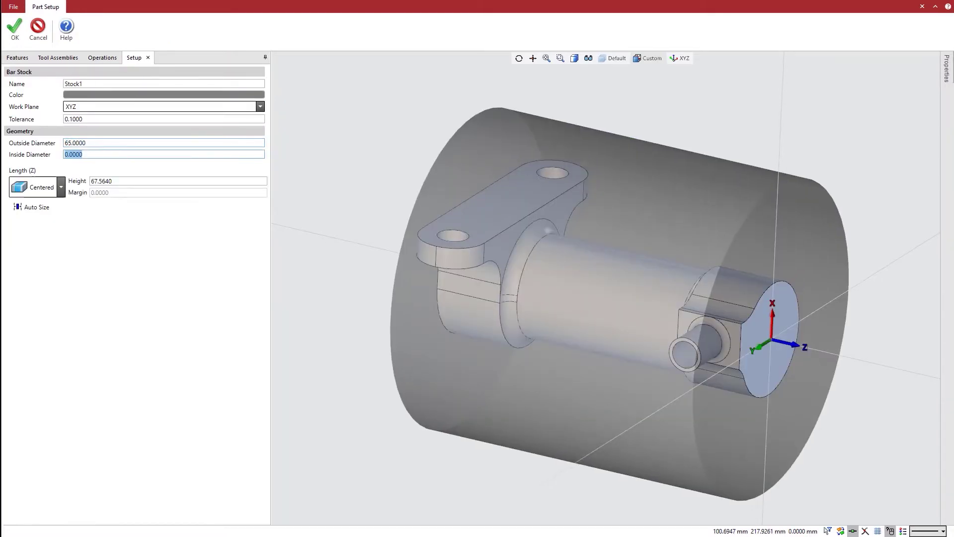
pyautogui.press('Tab')
pyautogui.click(61, 187)
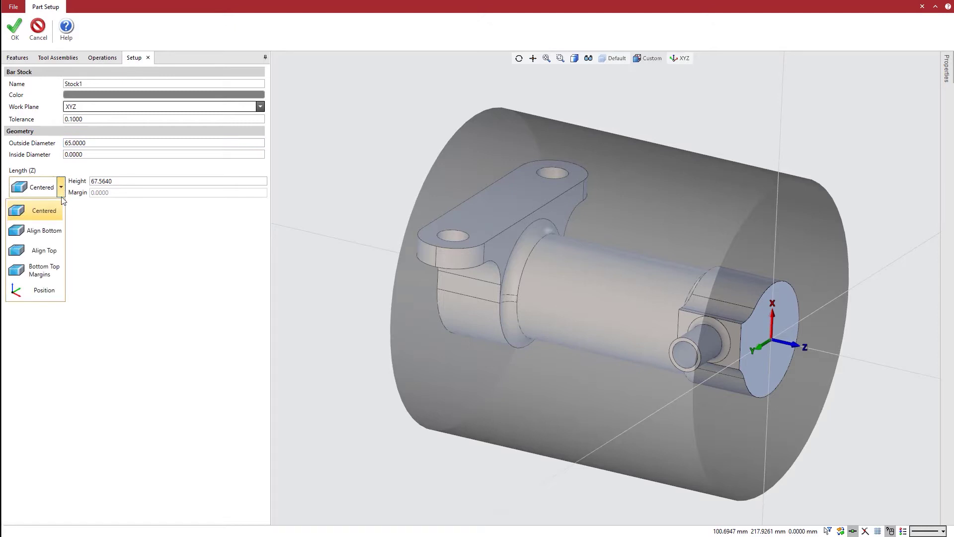
pyautogui.click(50, 252)
pyautogui.click(129, 182)
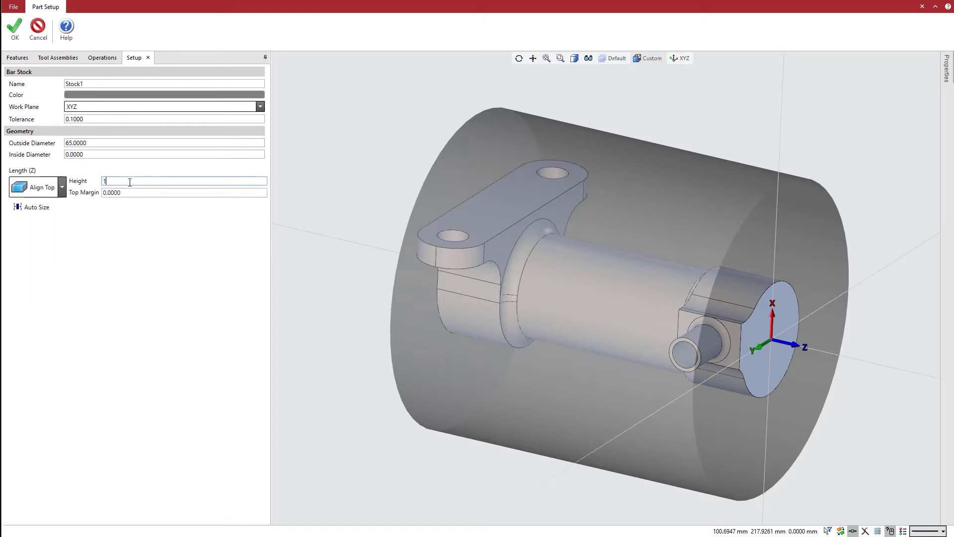
pyautogui.press('Tab')
pyautogui.write('2')
pyautogui.press('Tab')
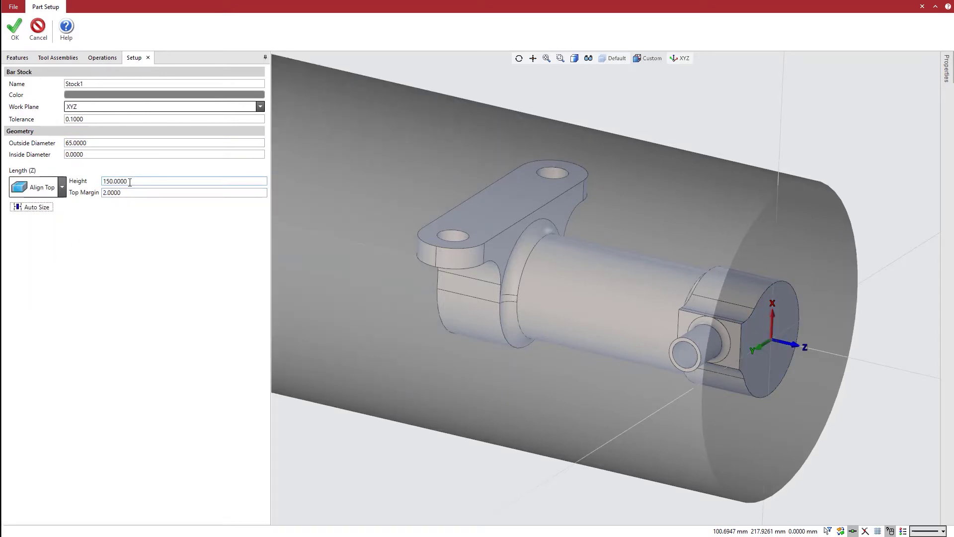
pyautogui.click(12, 29)
pyautogui.click(13, 30)
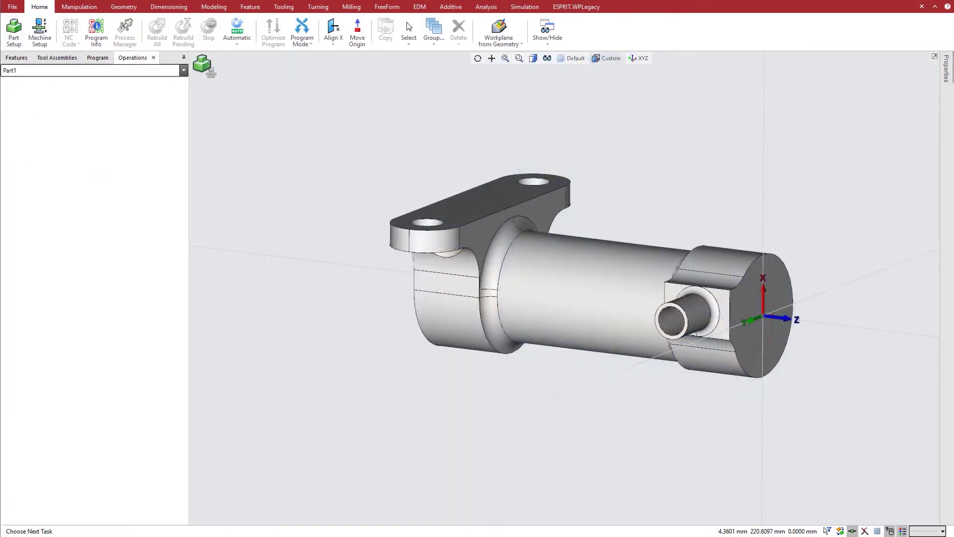
# - Load the DMGMORI_NLX(2G)_2500_SY700 .mprj file in Machine Setup
pyautogui.click(37, 42)
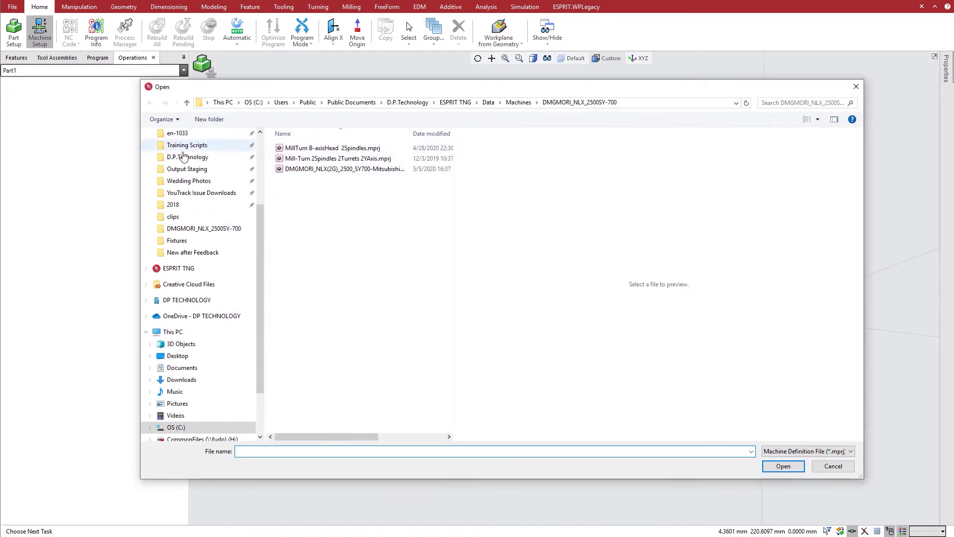
pyautogui.click(341, 172)
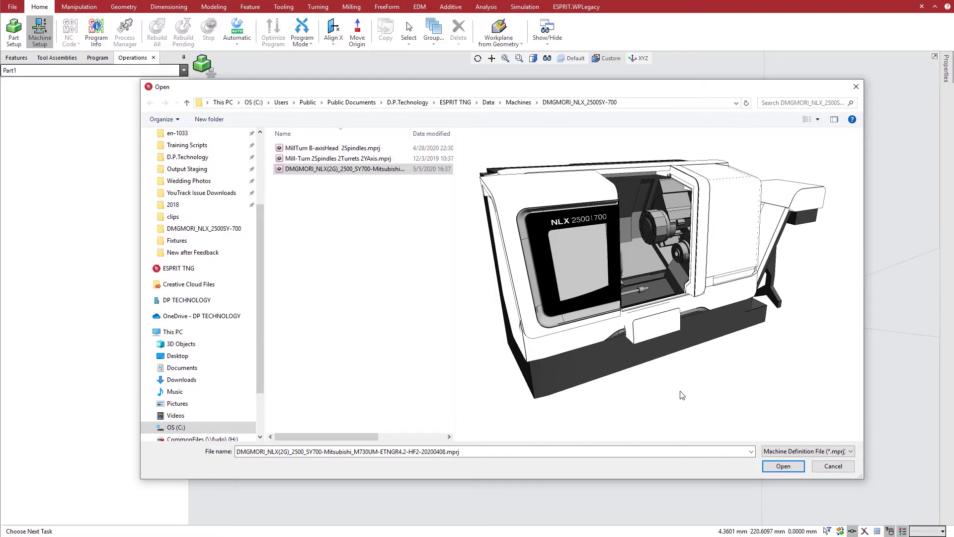
pyautogui.scroll(5, 640, 267)
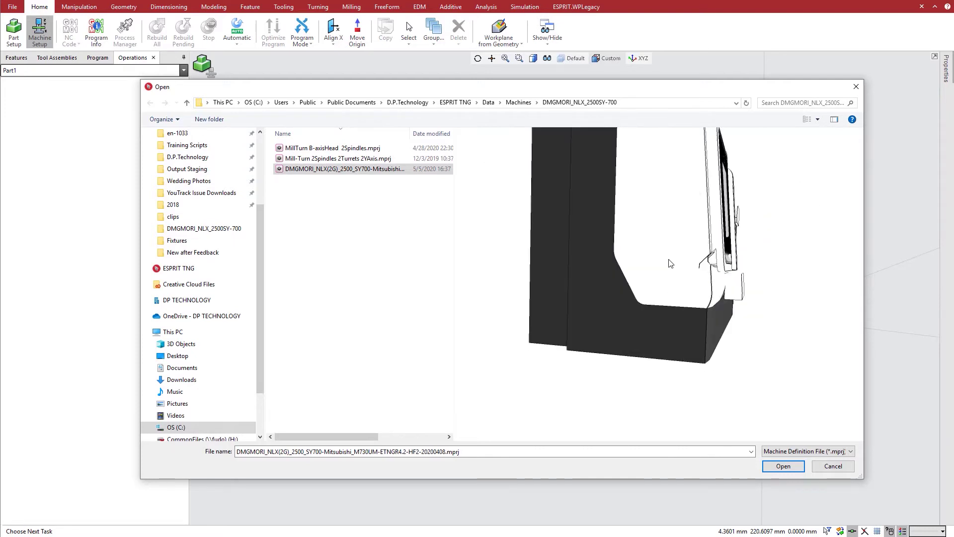
pyautogui.scroll(-5, 681, 261)
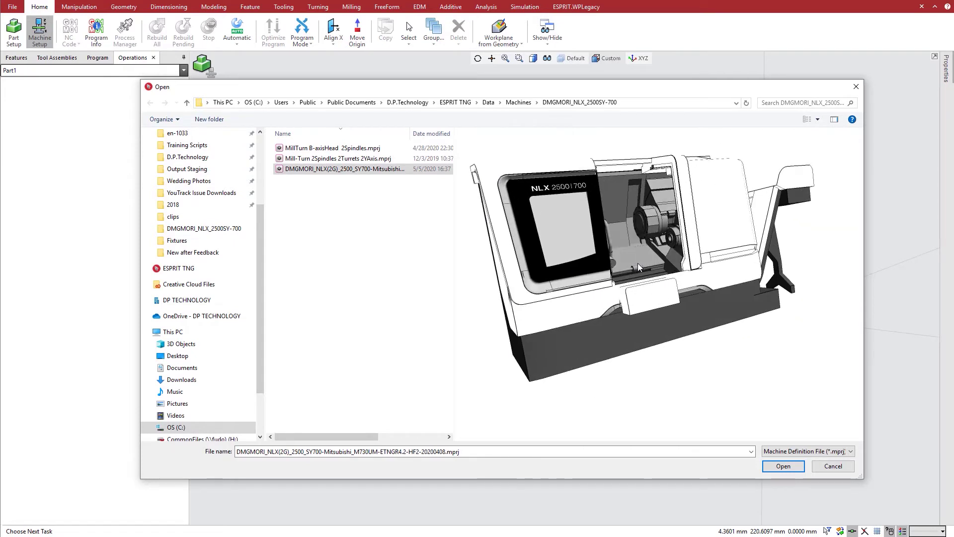
pyautogui.click(783, 466)
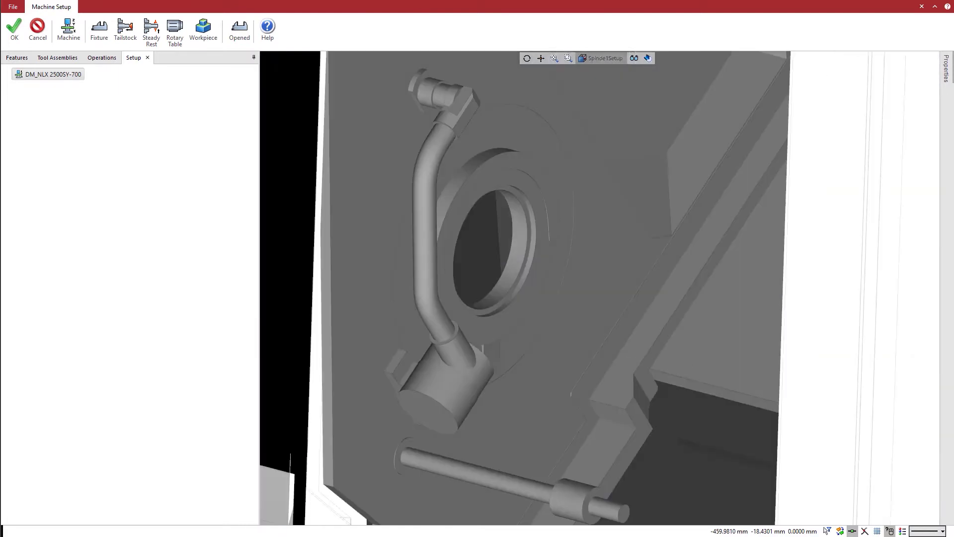
# - Mount the SCHUNK-ROTA THW plus 215-66 A6 chuck as a fixture
pyautogui.click(99, 30)
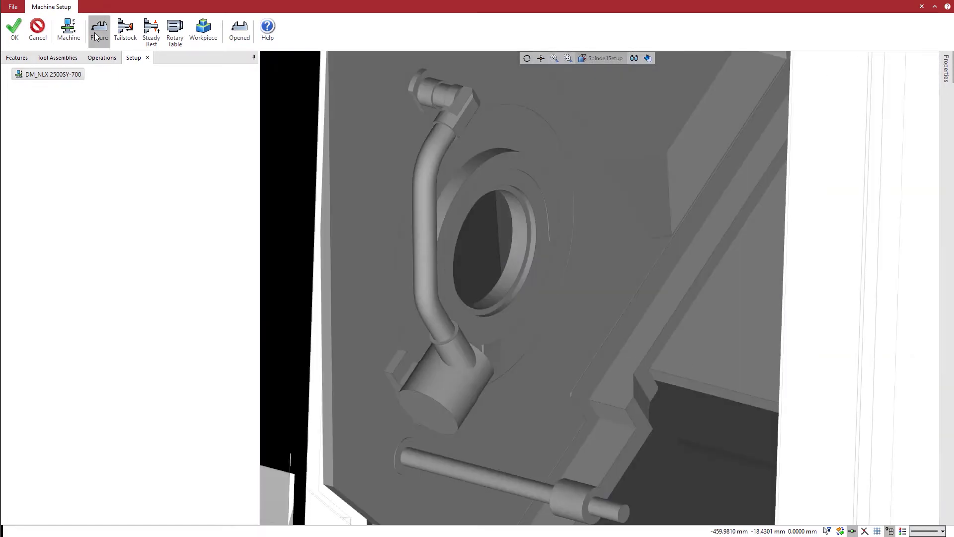
pyautogui.click(319, 250)
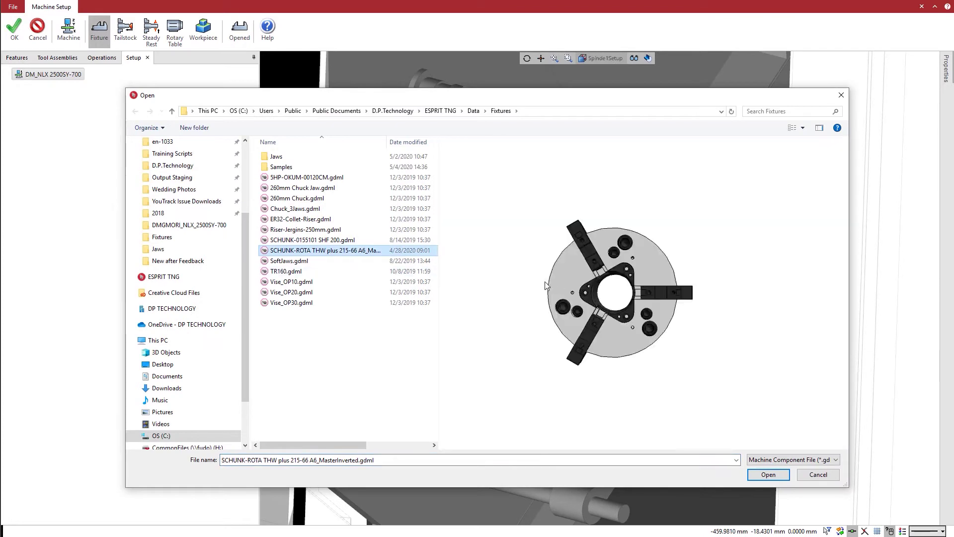
pyautogui.click(758, 475)
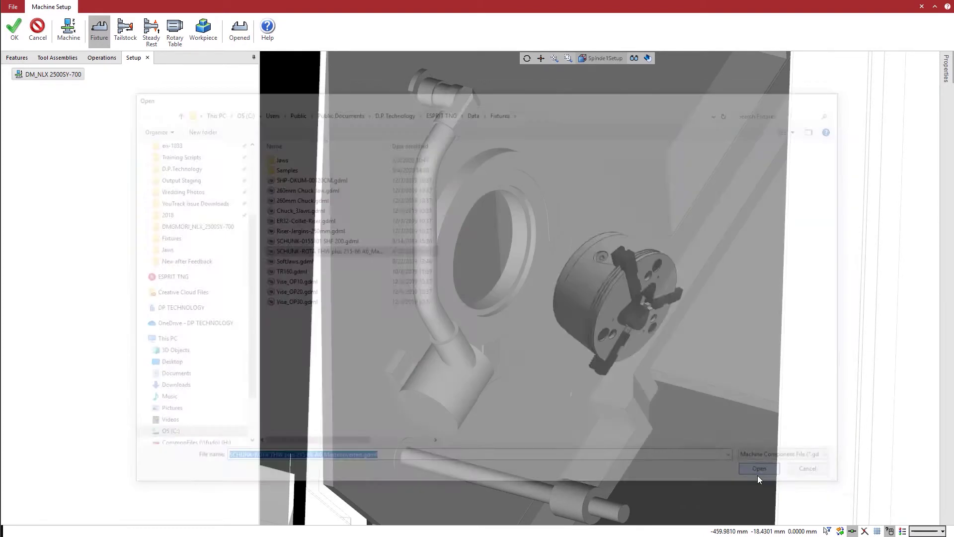
pyautogui.click(14, 27)
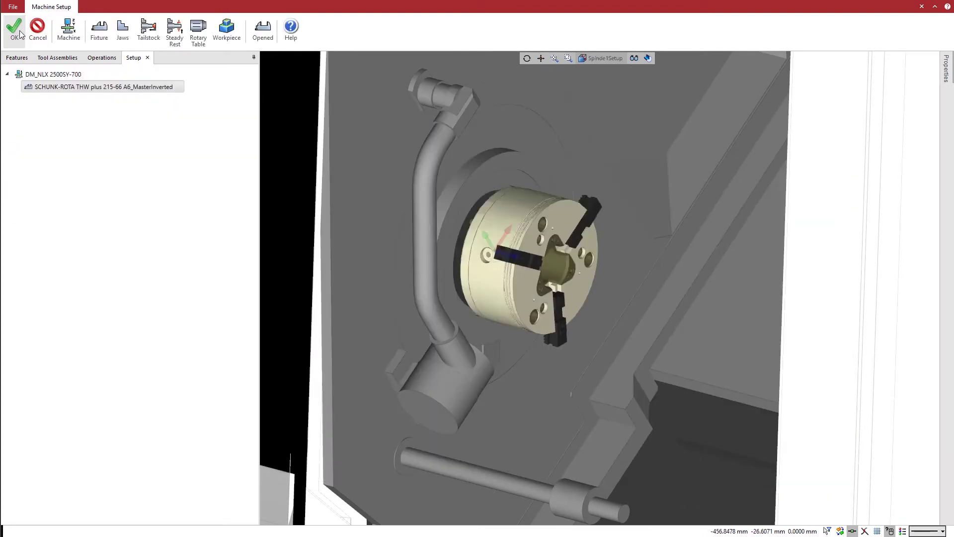
# - Add SCHUNK-0155101 SHF 200 jaws to the chuck, rotated 180° about Z
pyautogui.click(123, 31)
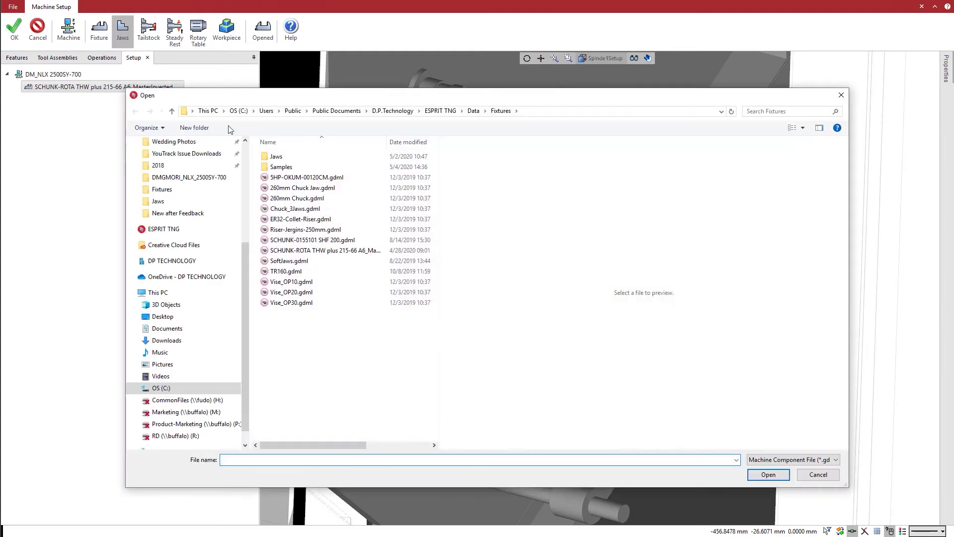
pyautogui.doubleClick(278, 158)
pyautogui.click(290, 157)
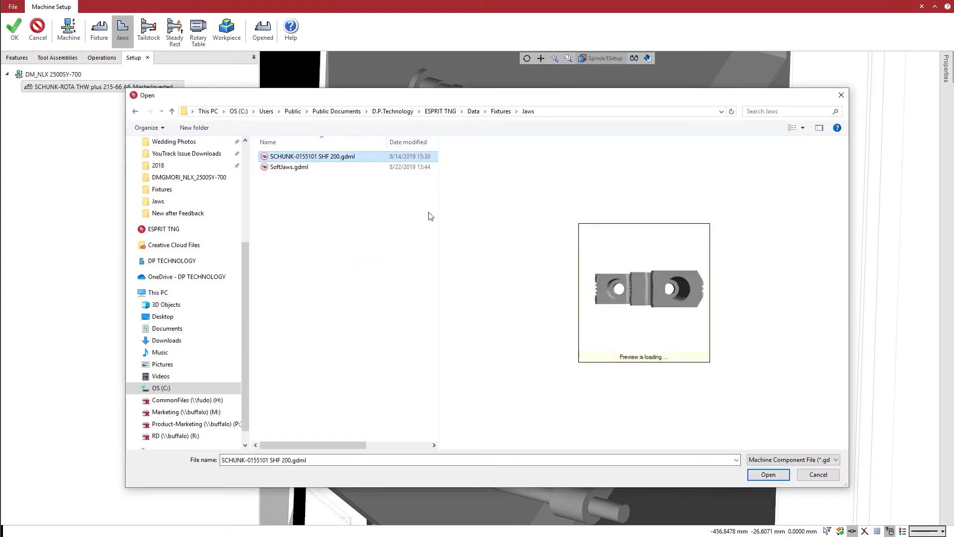
pyautogui.click(768, 475)
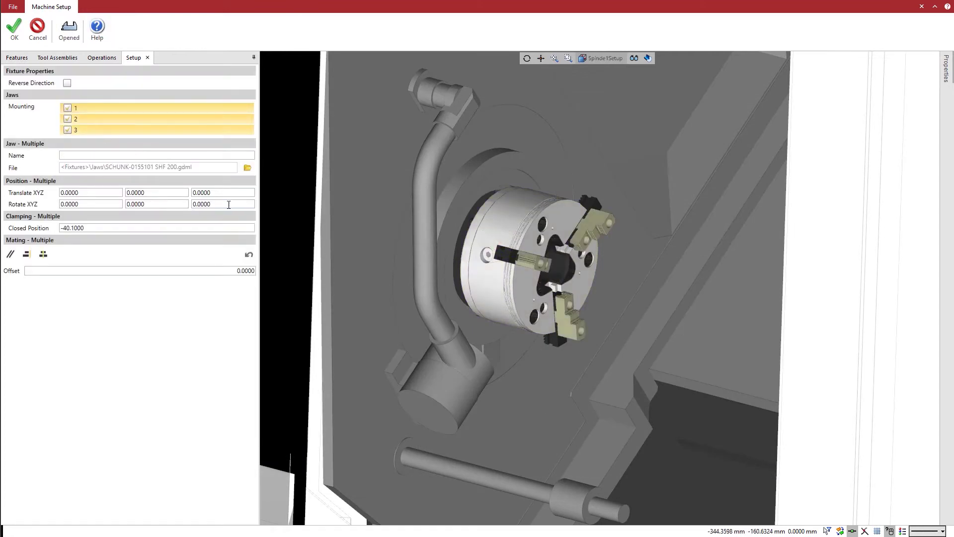
pyautogui.click(229, 204)
pyautogui.press('Tab')
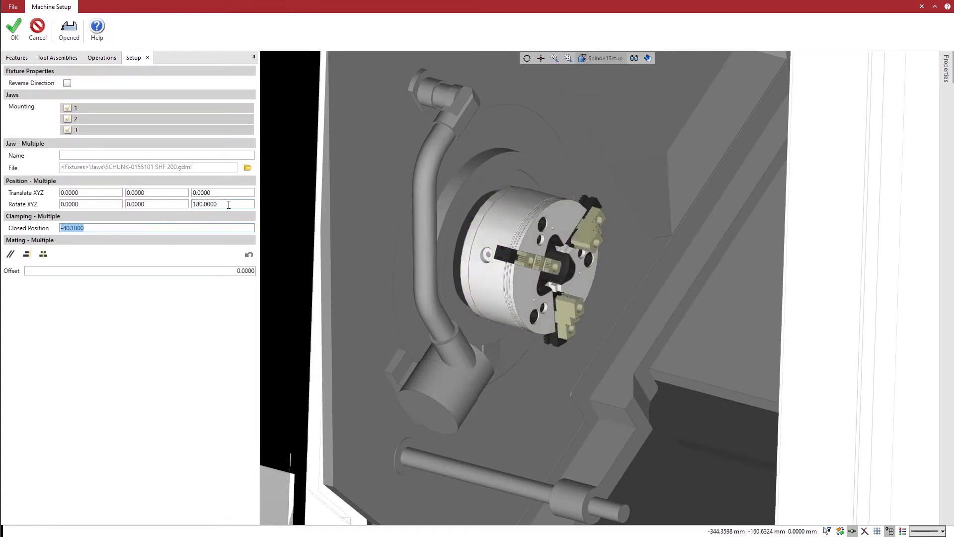
pyautogui.click(15, 37)
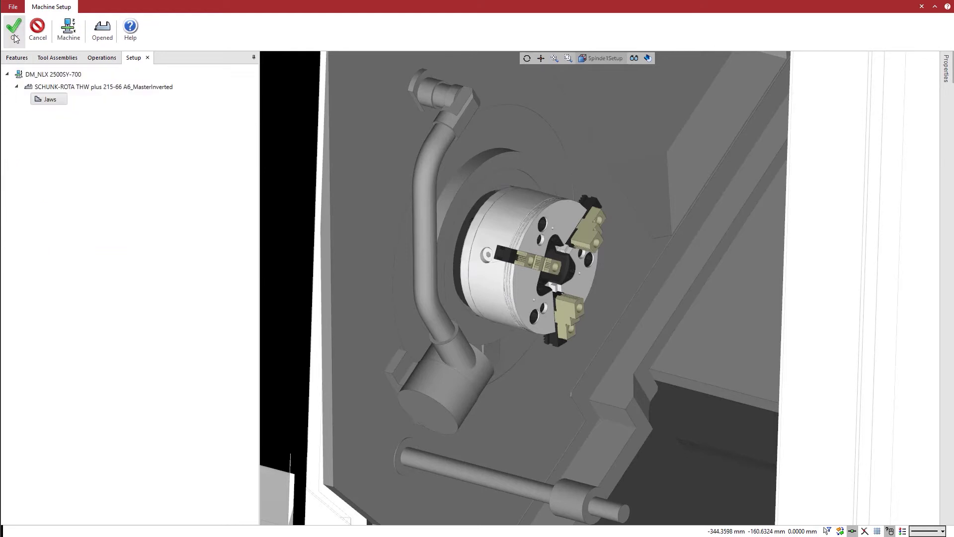
# - Mate Workpiece1's face to the jaw face with a 100 offset and select the machine root
pyautogui.click(84, 90)
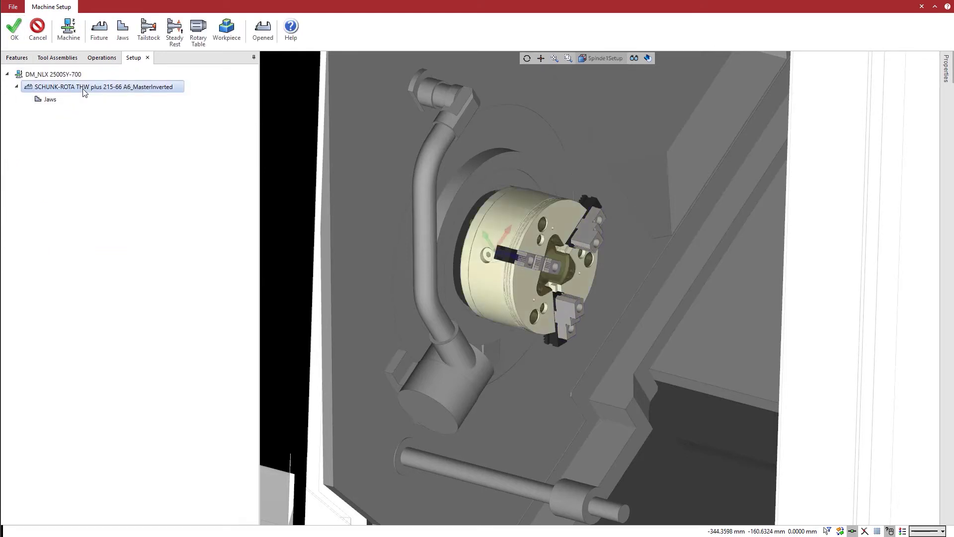
pyautogui.click(225, 31)
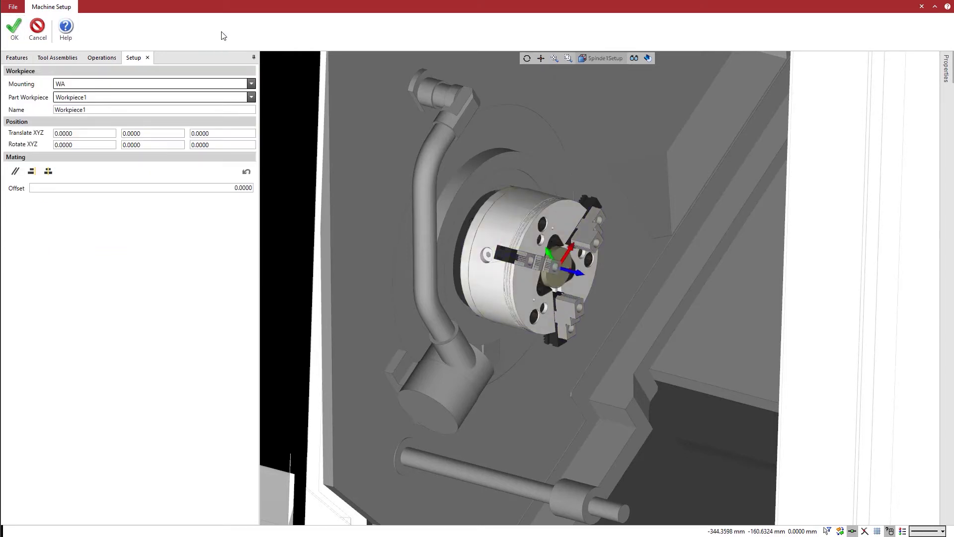
pyautogui.click(557, 282)
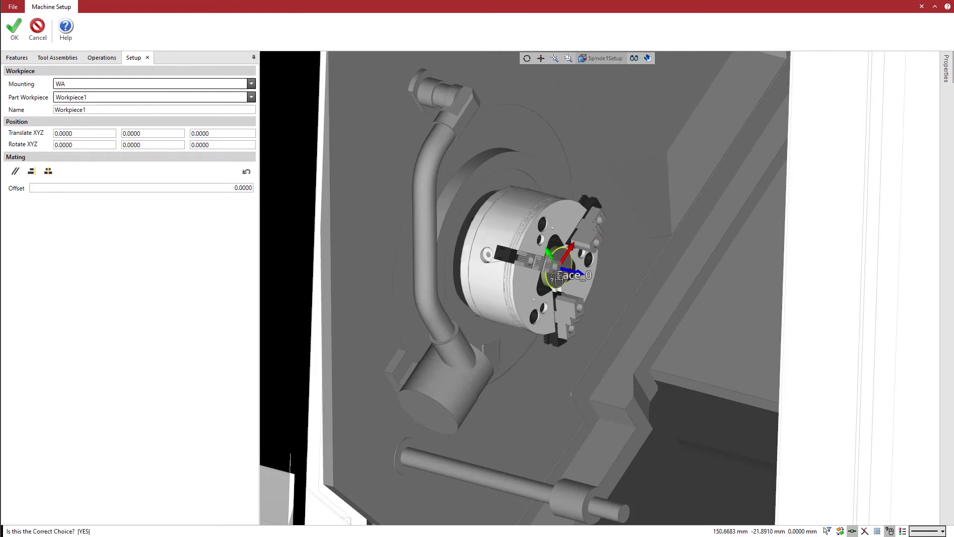
pyautogui.click(598, 238)
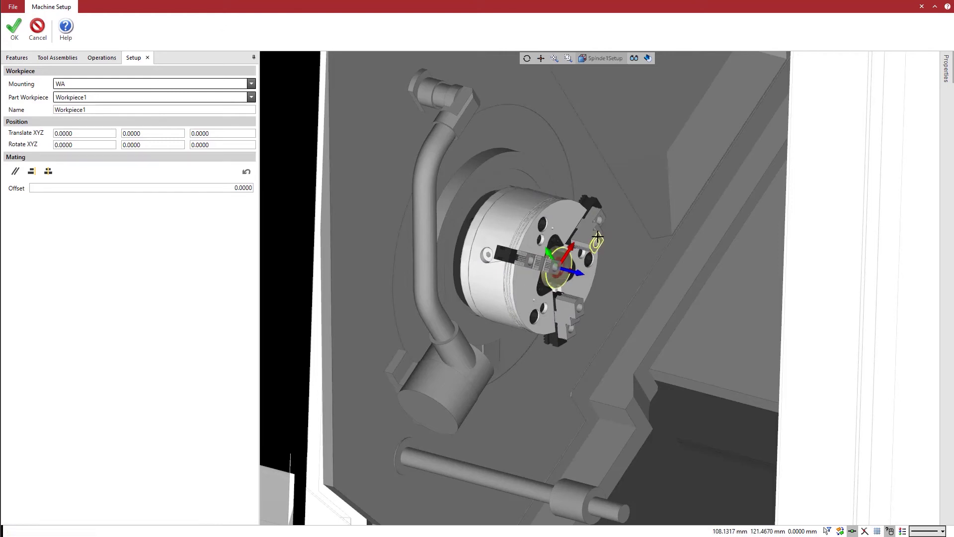
pyautogui.click(223, 189)
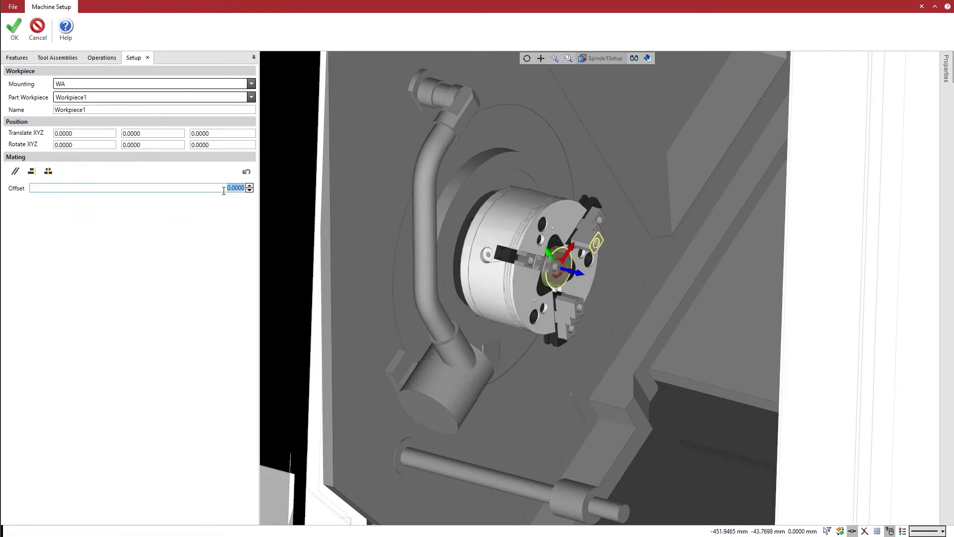
pyautogui.click(32, 172)
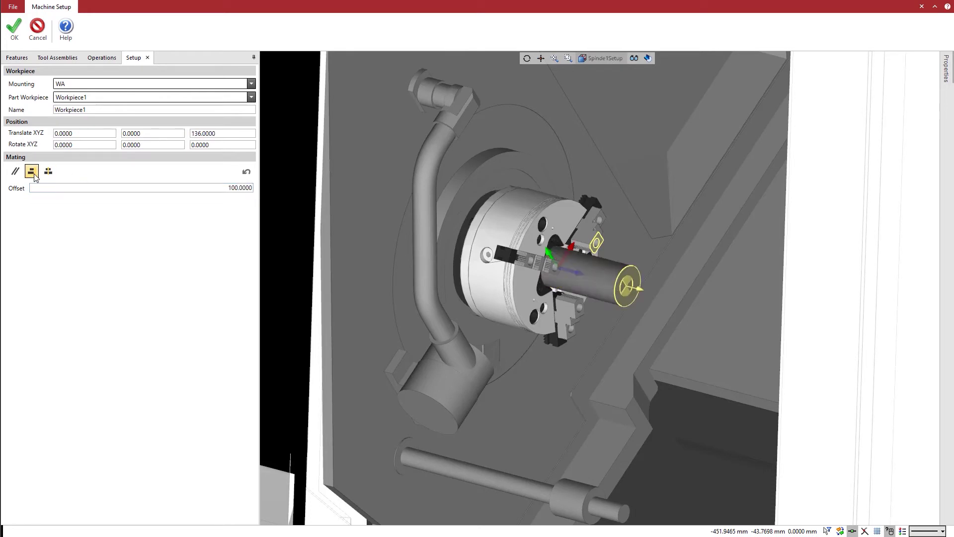
pyautogui.click(15, 40)
pyautogui.click(15, 40)
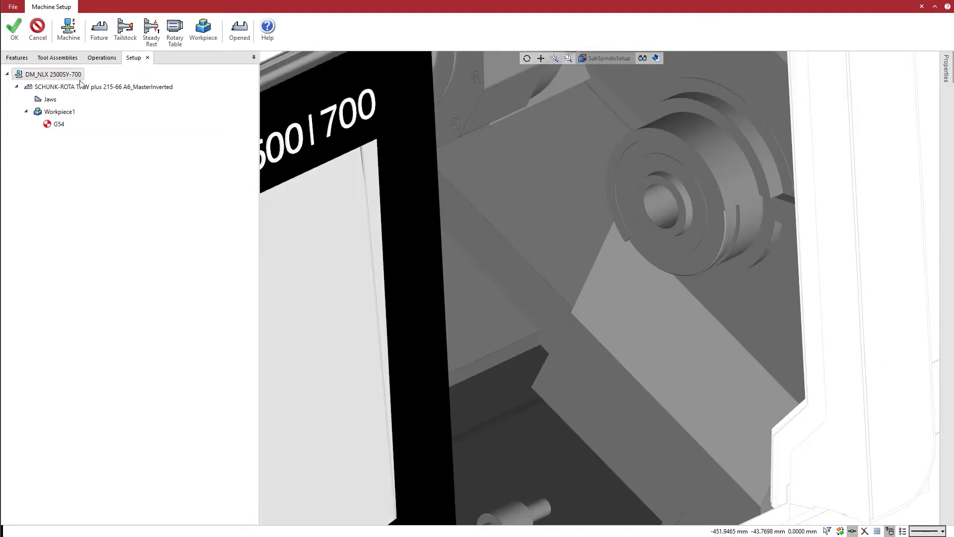
# - Mount the SCHUNK-ROTA THW plus 215-66 A6_MasterInverted chuck on the sub-spindle
pyautogui.click(98, 30)
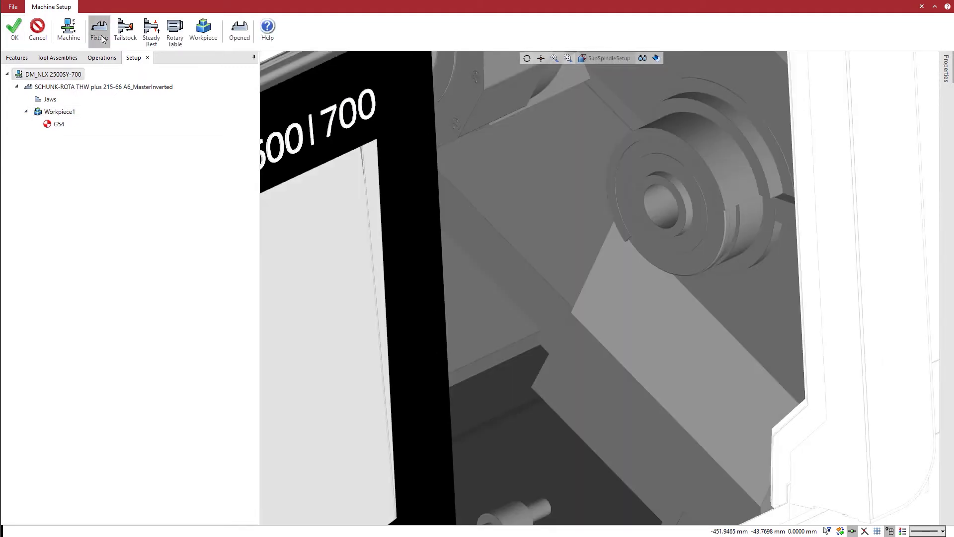
pyautogui.click(502, 111)
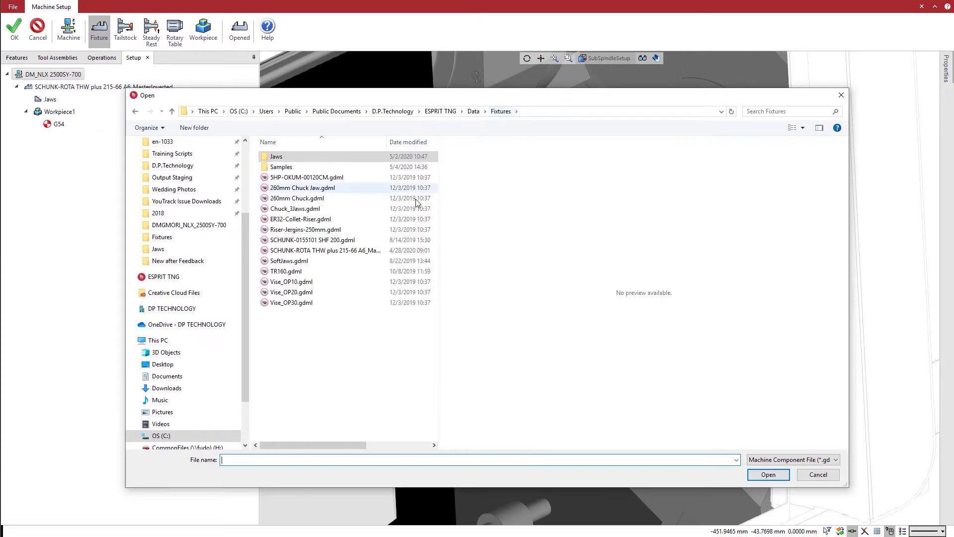
pyautogui.click(348, 250)
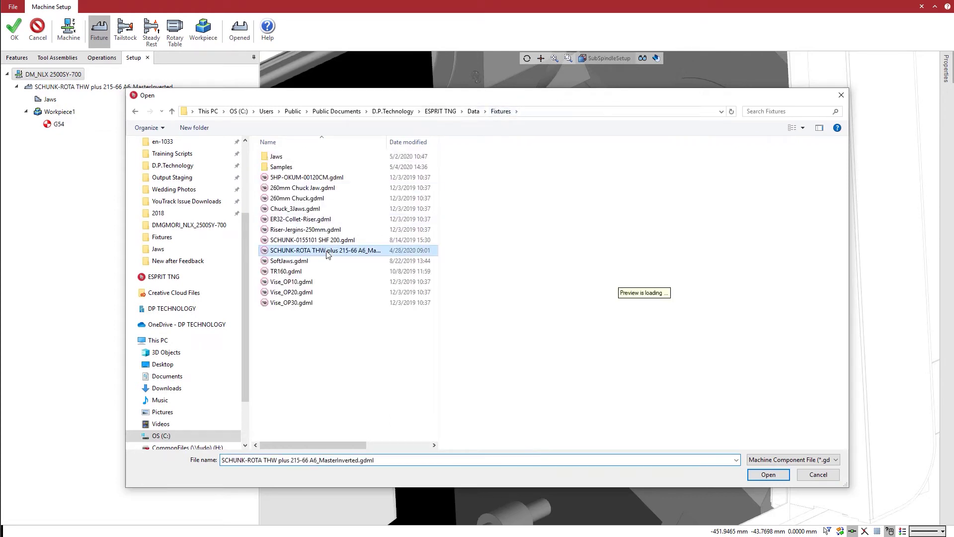
pyautogui.click(769, 475)
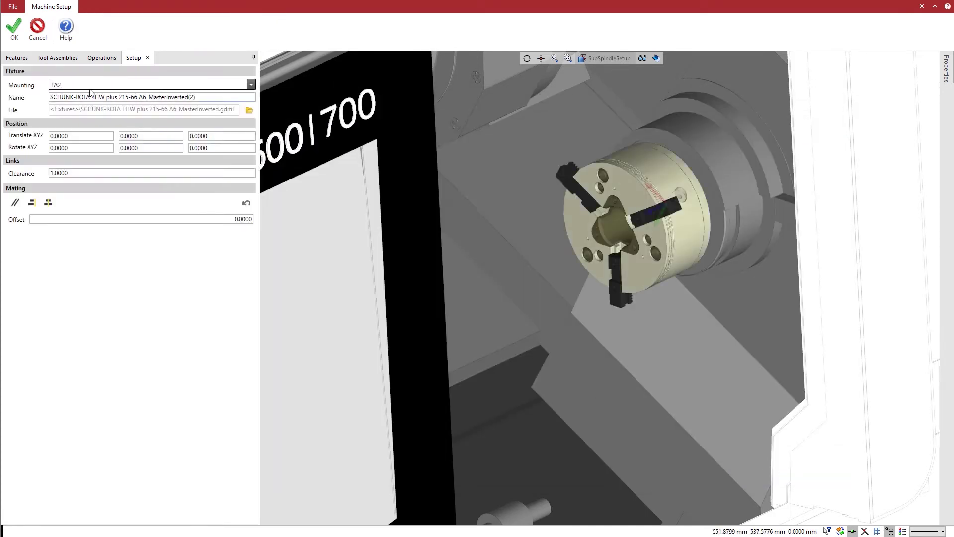
pyautogui.click(14, 27)
# - Fit SoftJaws to the sub-spindle chuck and close Machine Setup
pyautogui.click(119, 36)
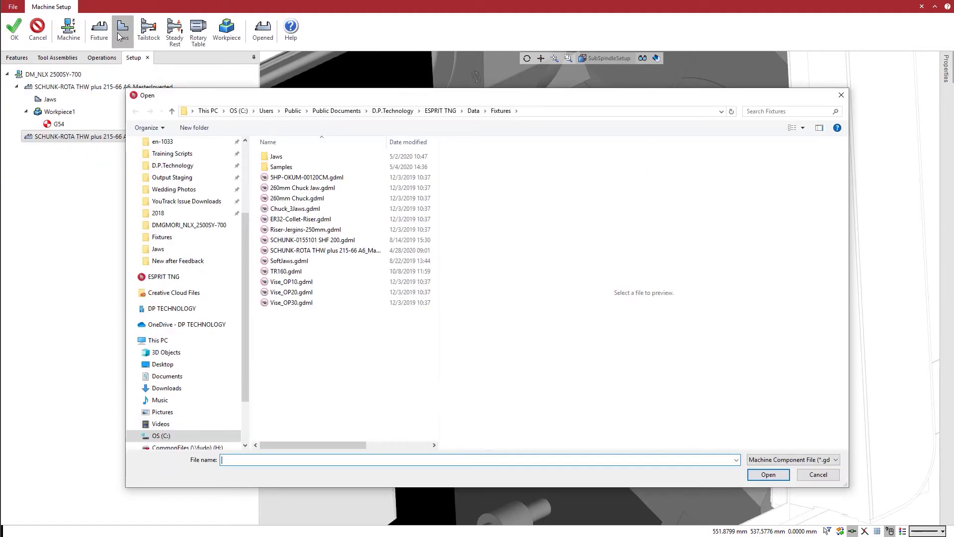
pyautogui.doubleClick(277, 157)
pyautogui.doubleClick(285, 167)
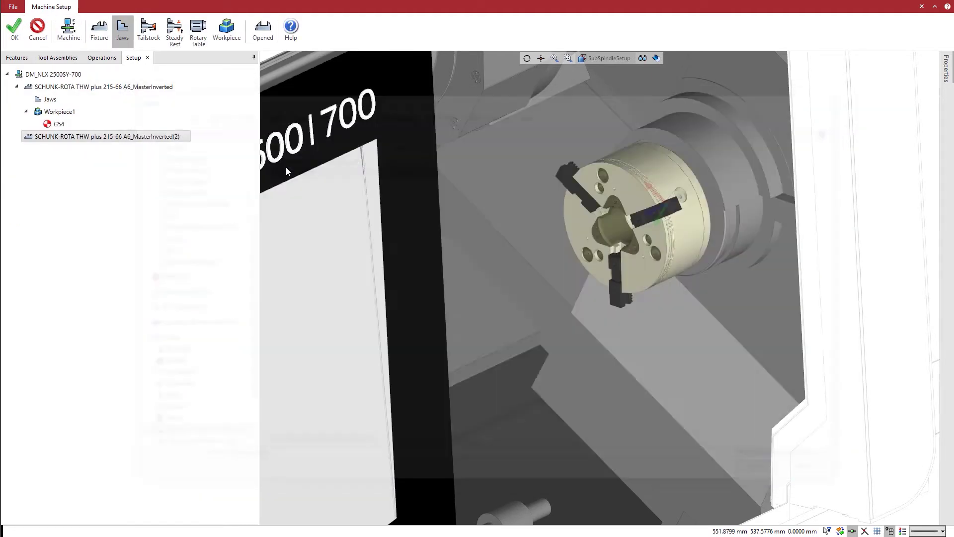
pyautogui.click(13, 31)
pyautogui.click(13, 30)
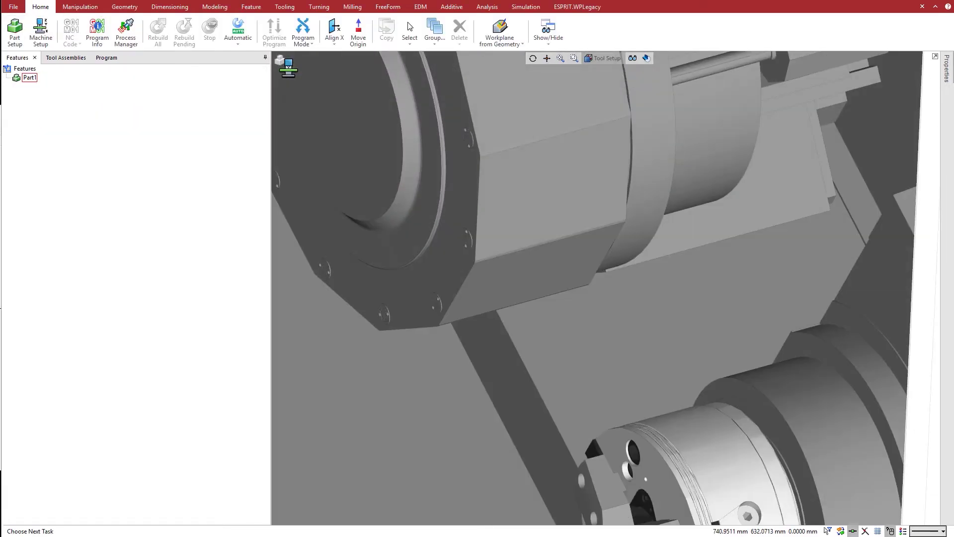
# - Put an EWS Multi Purpose Turning Holder on turret Station 7
pyautogui.click(64, 57)
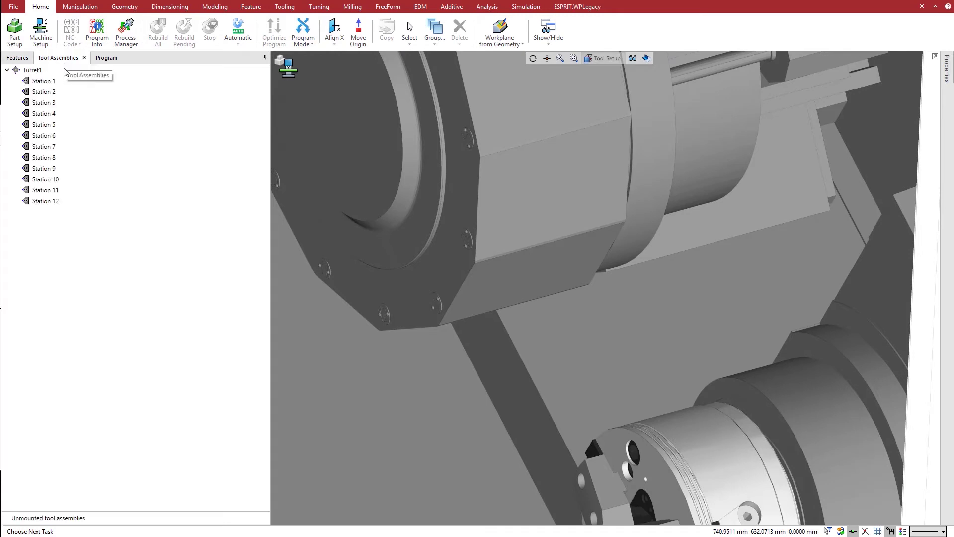
pyautogui.click(48, 148)
pyautogui.click(284, 6)
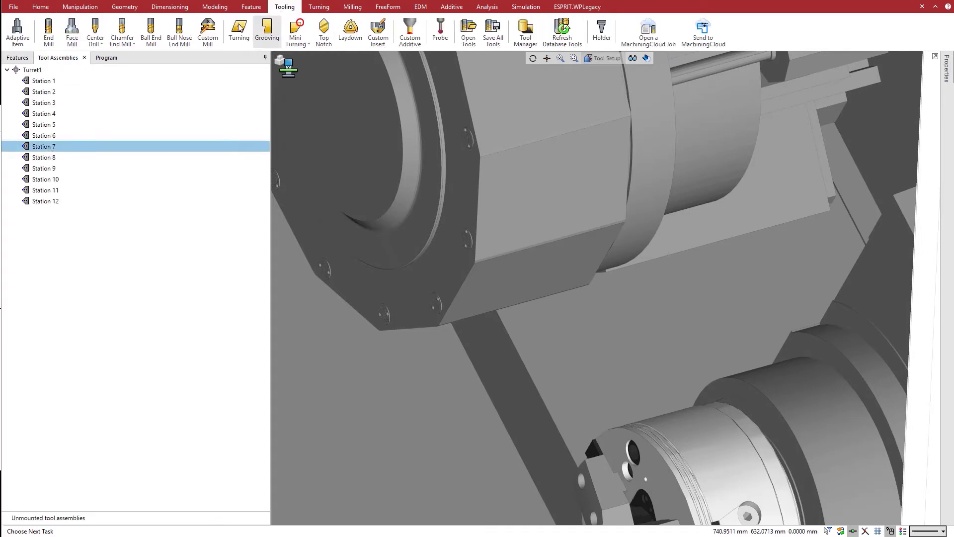
pyautogui.click(16, 35)
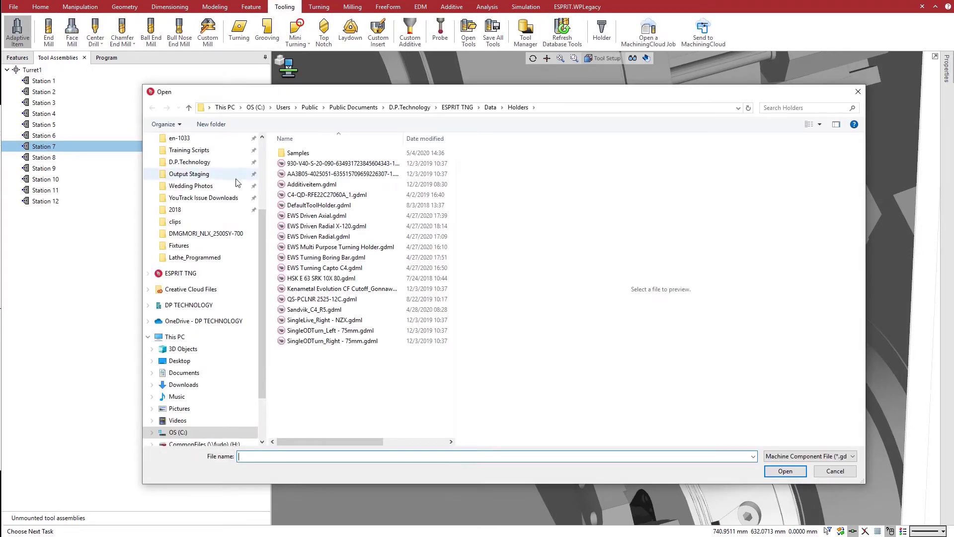
pyautogui.click(340, 246)
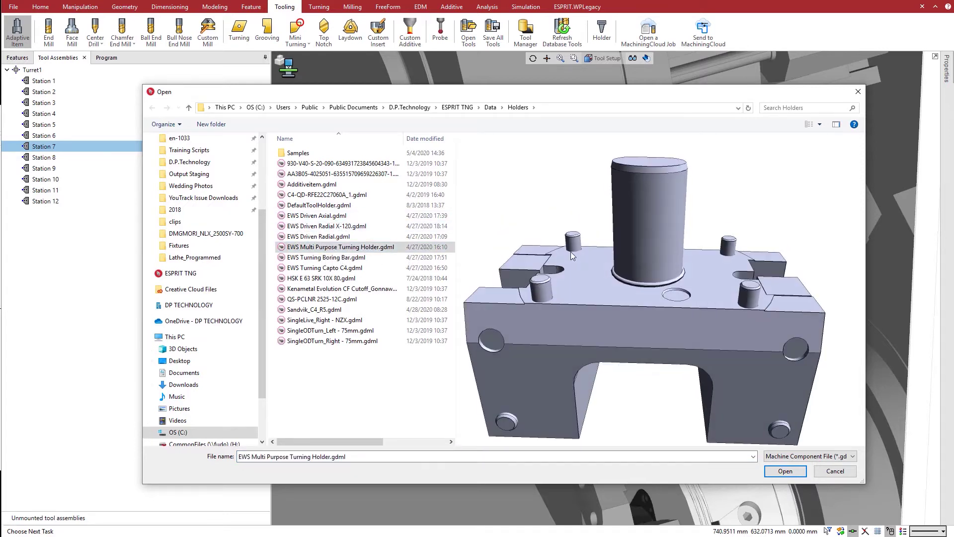
pyautogui.click(781, 471)
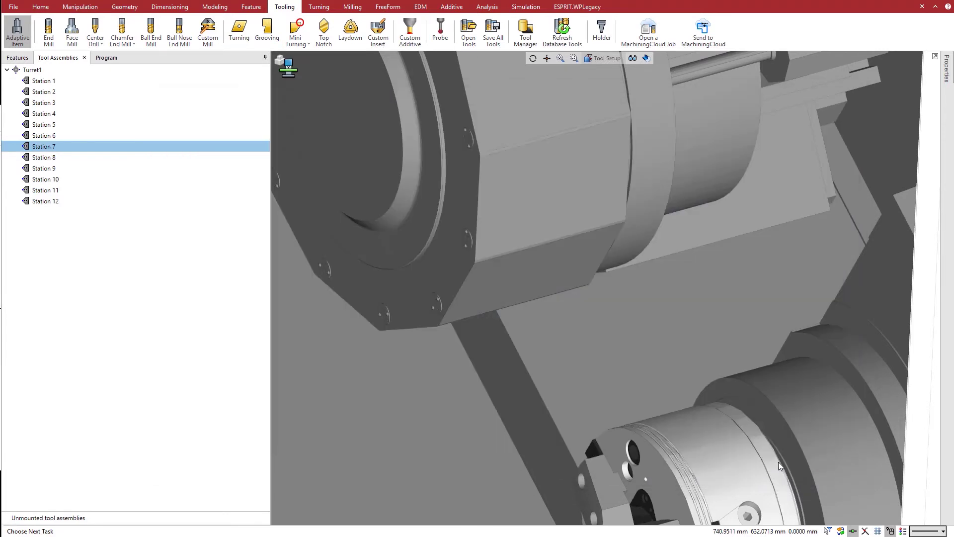
pyautogui.click(19, 32)
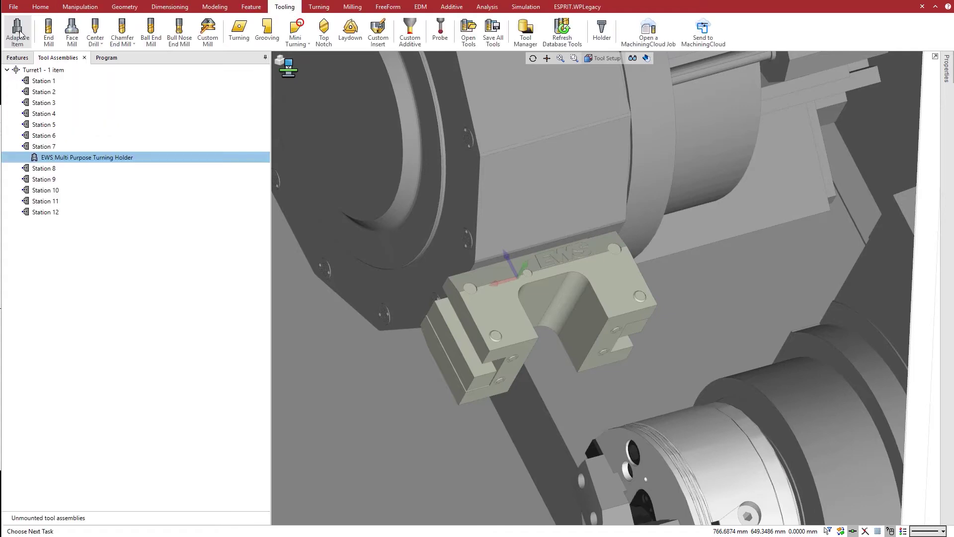
# - Add a QS-PCLNR 2525-12C holder with a CNMG insert, then duplicate it
pyautogui.click(18, 33)
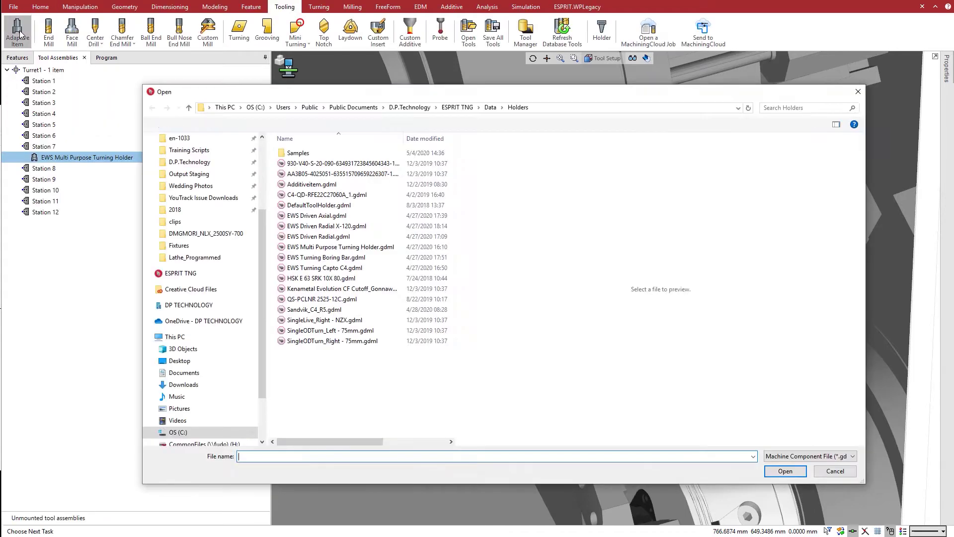
pyautogui.click(320, 299)
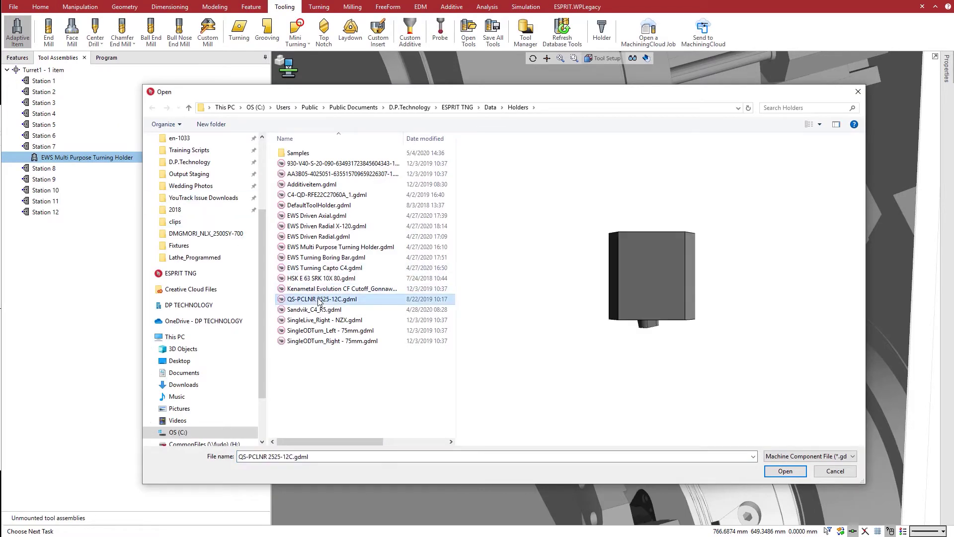
pyautogui.click(785, 471)
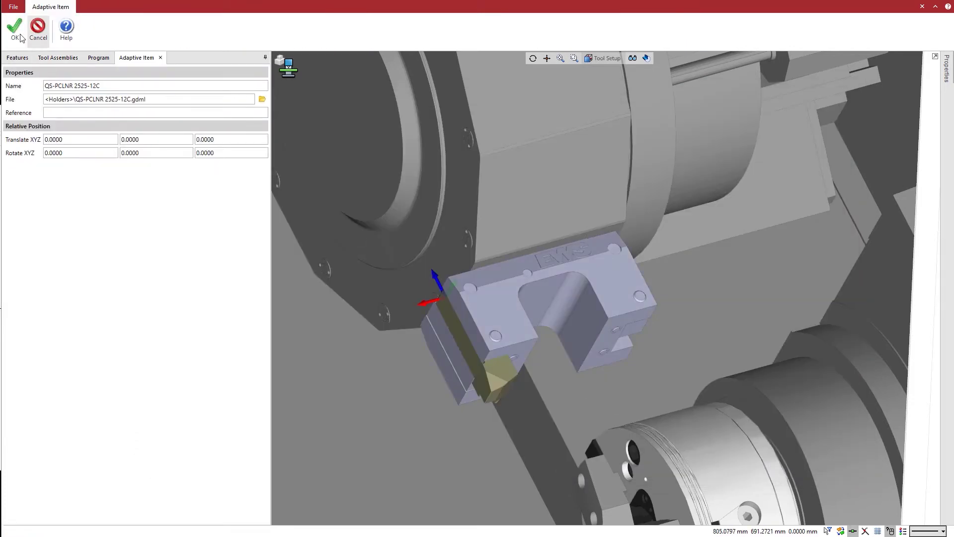
pyautogui.click(18, 33)
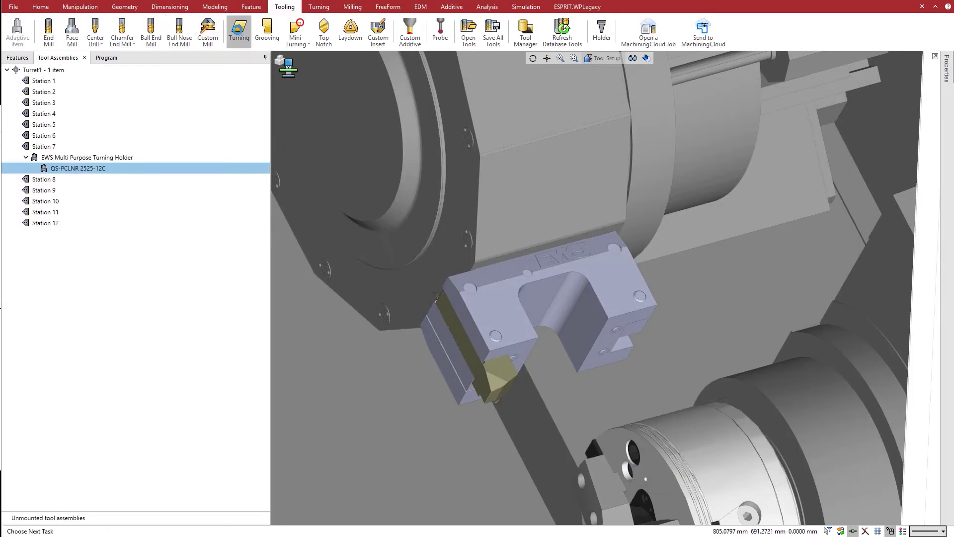
pyautogui.click(239, 31)
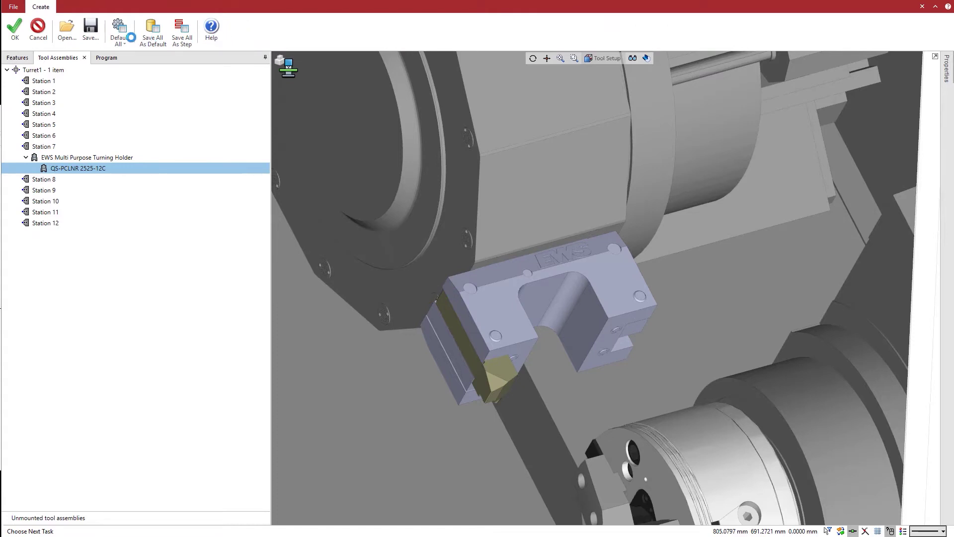
pyautogui.click(15, 31)
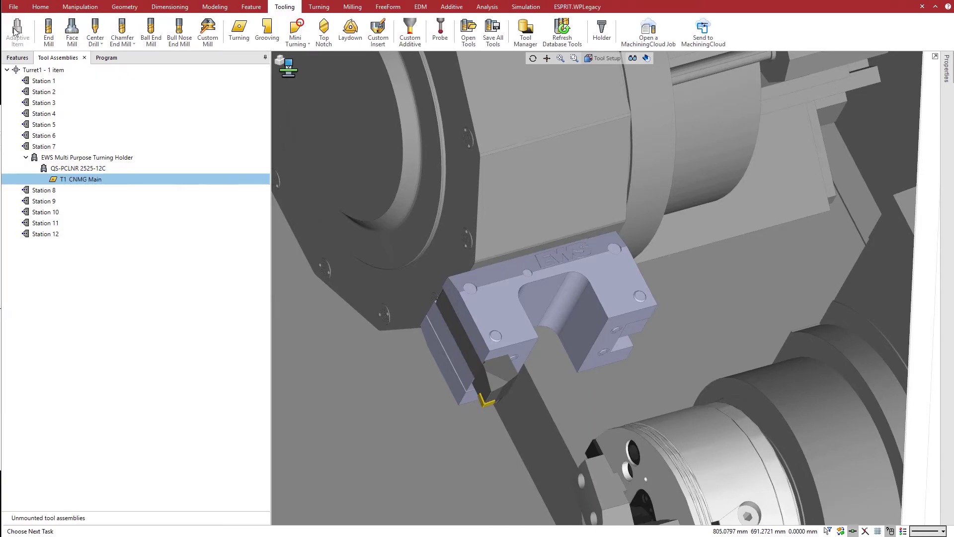
pyautogui.moveTo(73, 171); pyautogui.dragTo(54, 192)
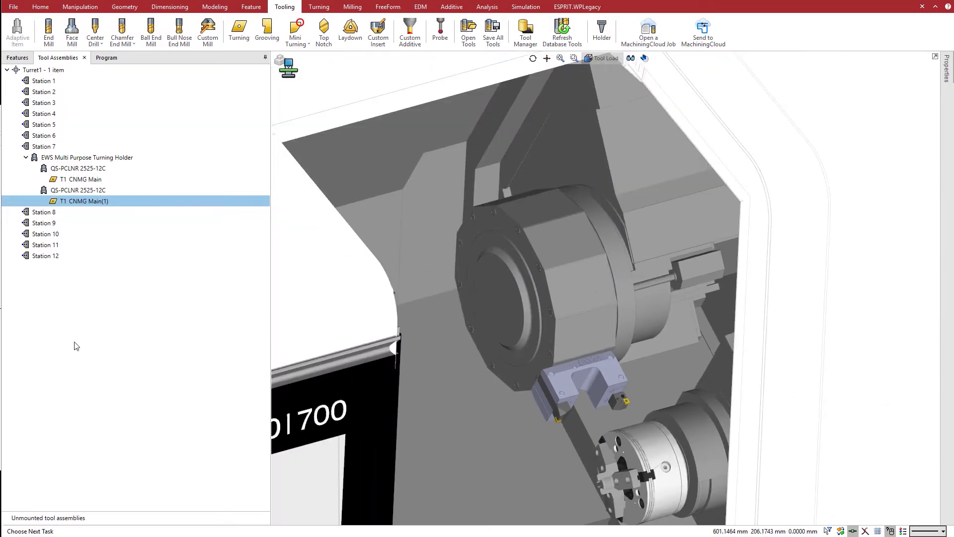
# - Load the tools from _application_tools.gdml onto the turret, previewing the library first
pyautogui.rightClick(244, 343)
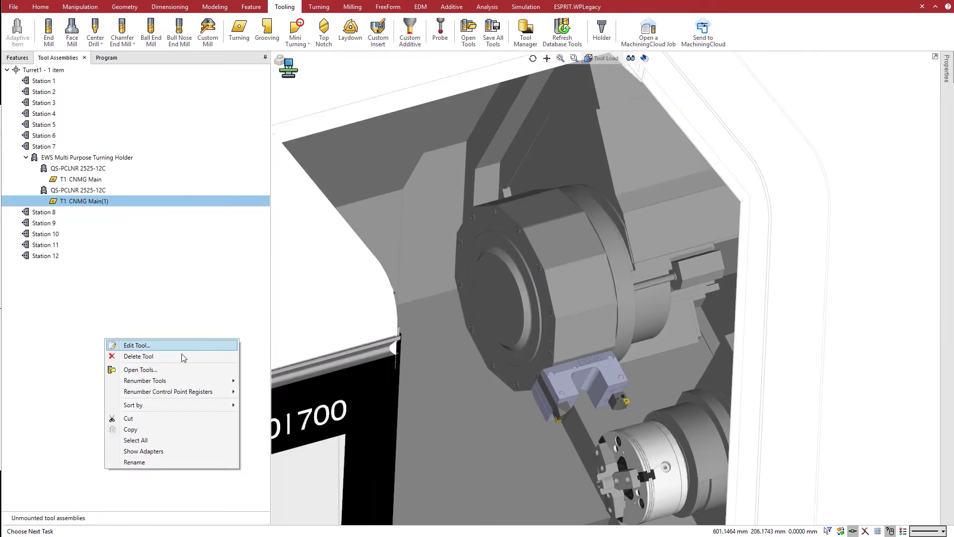
pyautogui.click(166, 370)
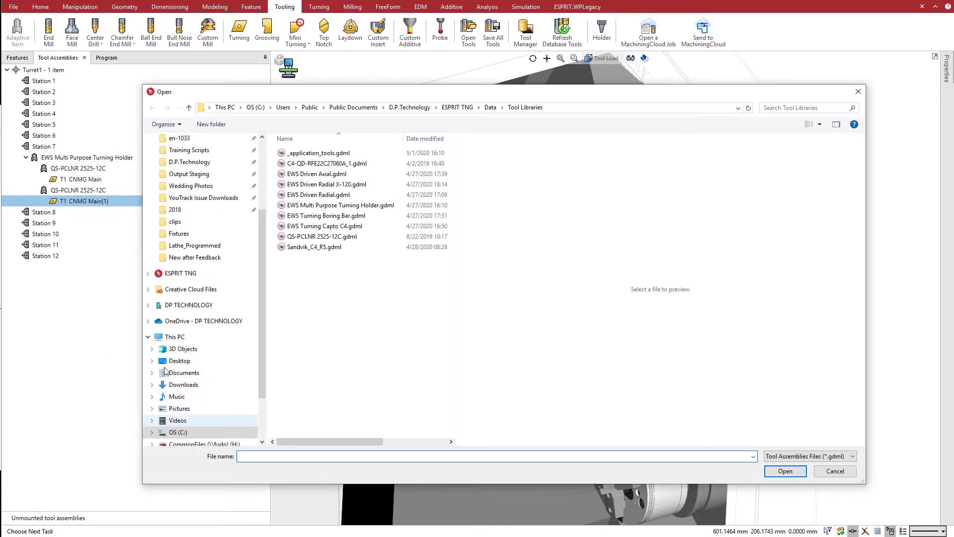
pyautogui.click(320, 154)
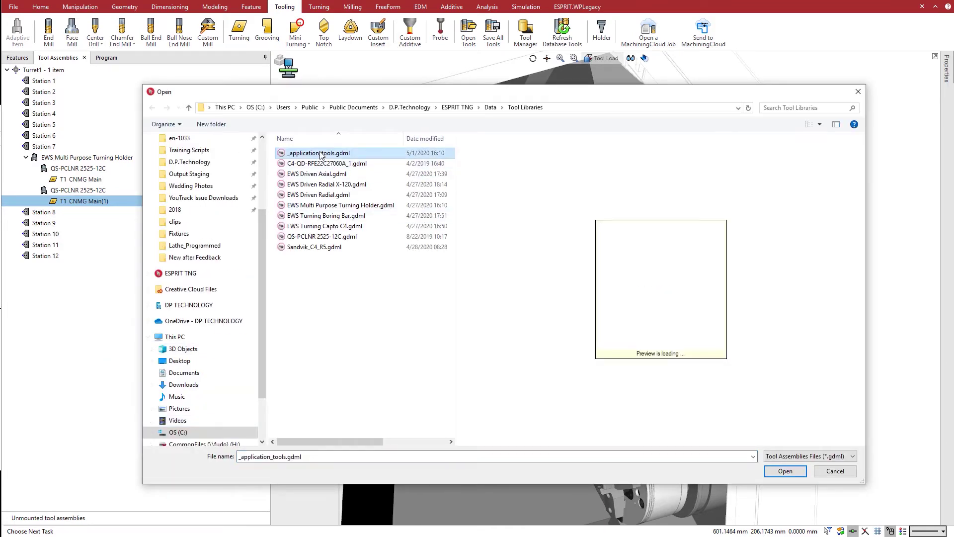
pyautogui.click(861, 441)
pyautogui.click(861, 442)
pyautogui.click(861, 441)
pyautogui.click(861, 442)
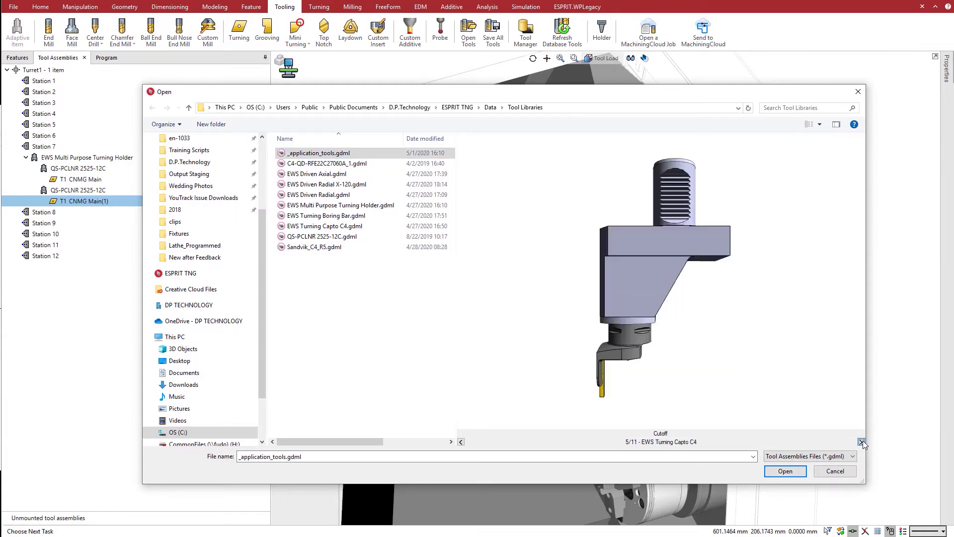
pyautogui.click(862, 441)
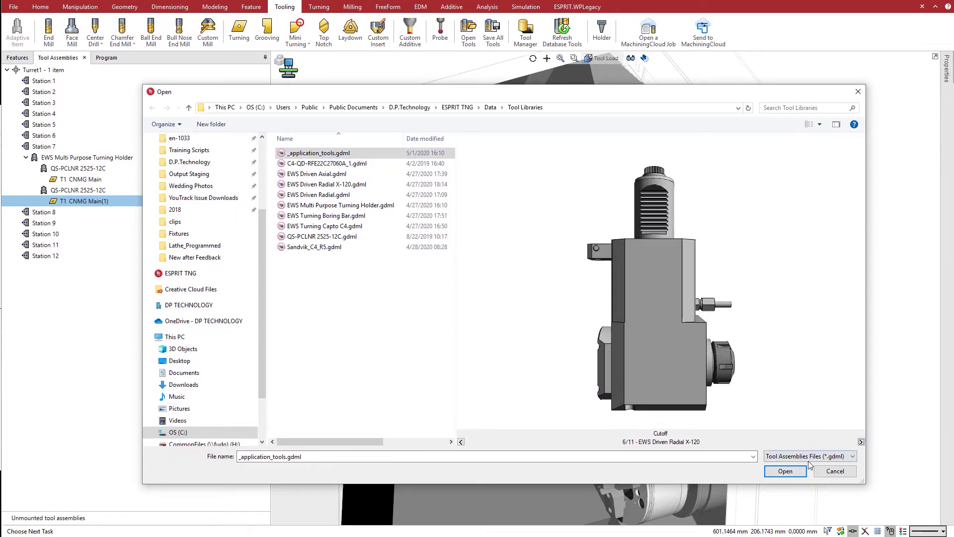
pyautogui.click(785, 471)
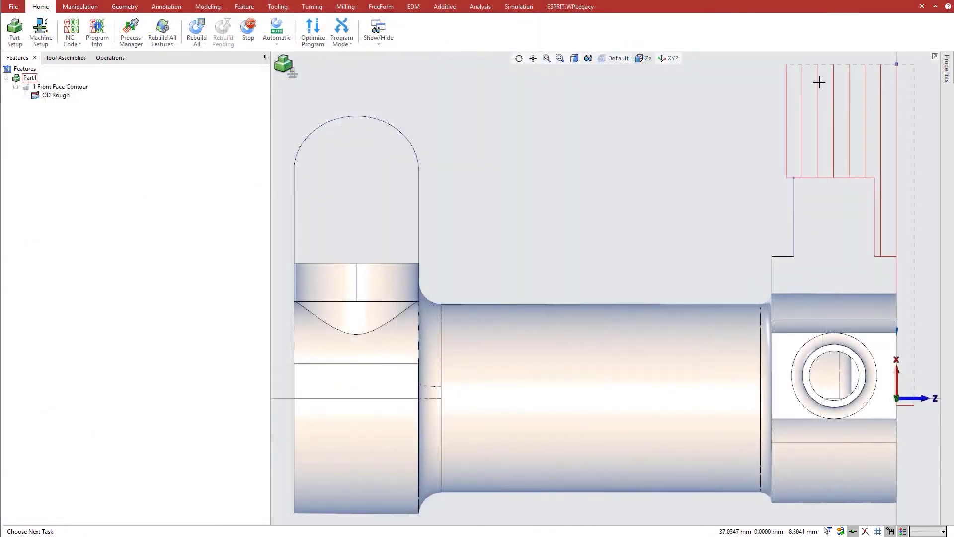
# - Create the Z-axis turning feature 2 Front OD Contour from the selected outer profile
pyautogui.moveTo(809, 154); pyautogui.dragTo(377, 311)
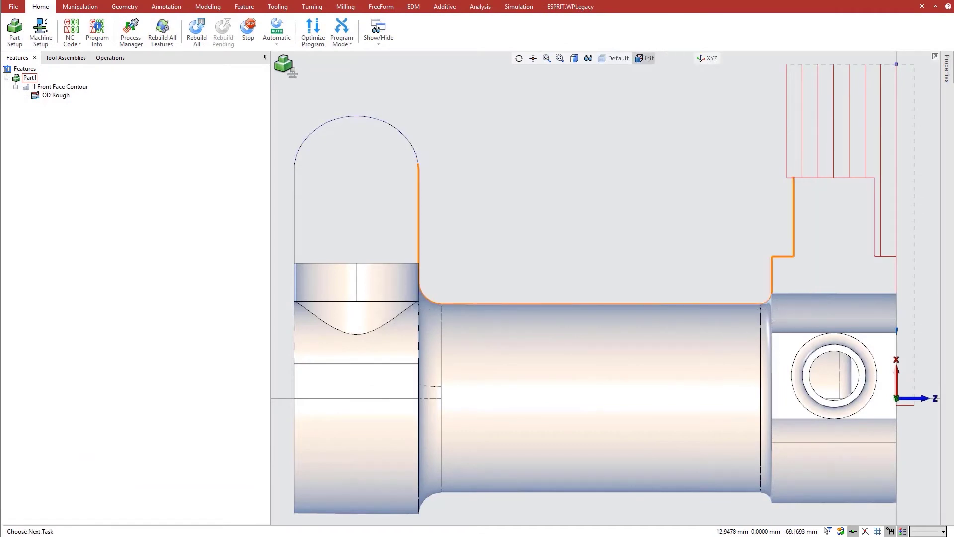
pyautogui.click(644, 58)
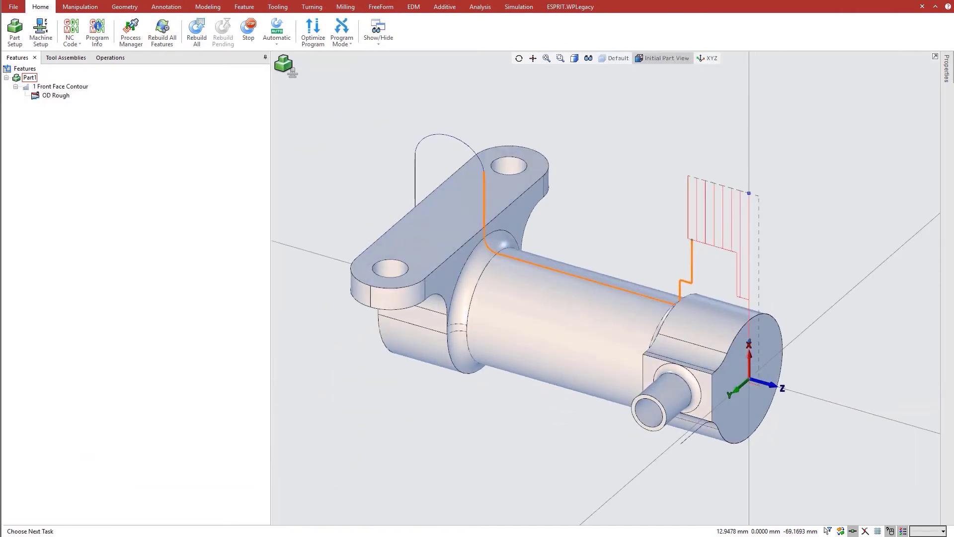
pyautogui.click(245, 7)
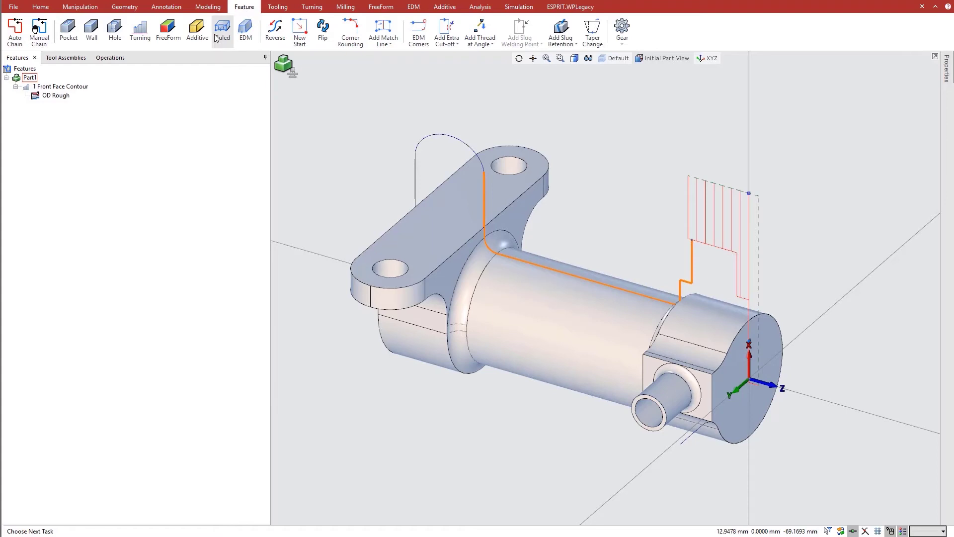
pyautogui.click(142, 34)
pyautogui.click(293, 247)
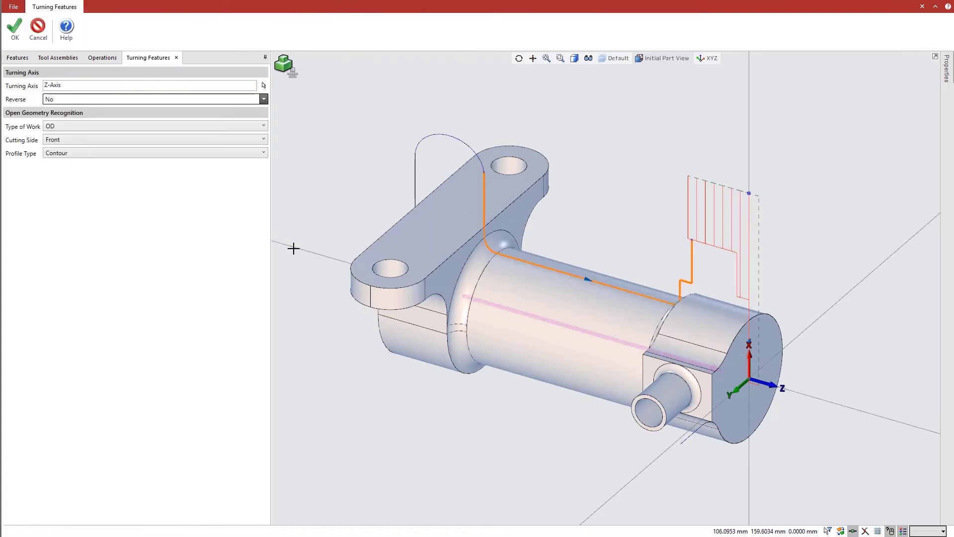
pyautogui.click(15, 29)
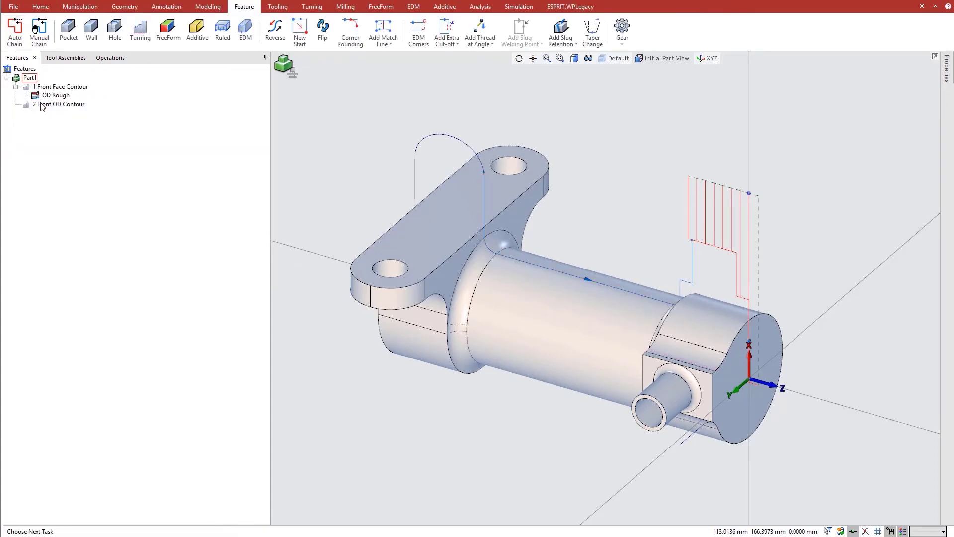
pyautogui.click(57, 105)
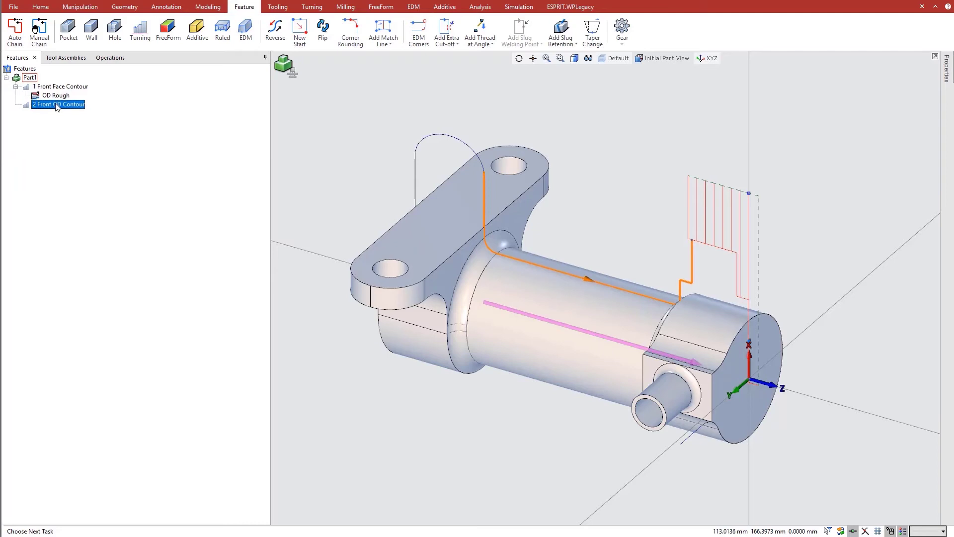
pyautogui.click(312, 6)
# - Add a Profit Turning OD Groove with 0.2 rough stock in Z and X
pyautogui.click(115, 30)
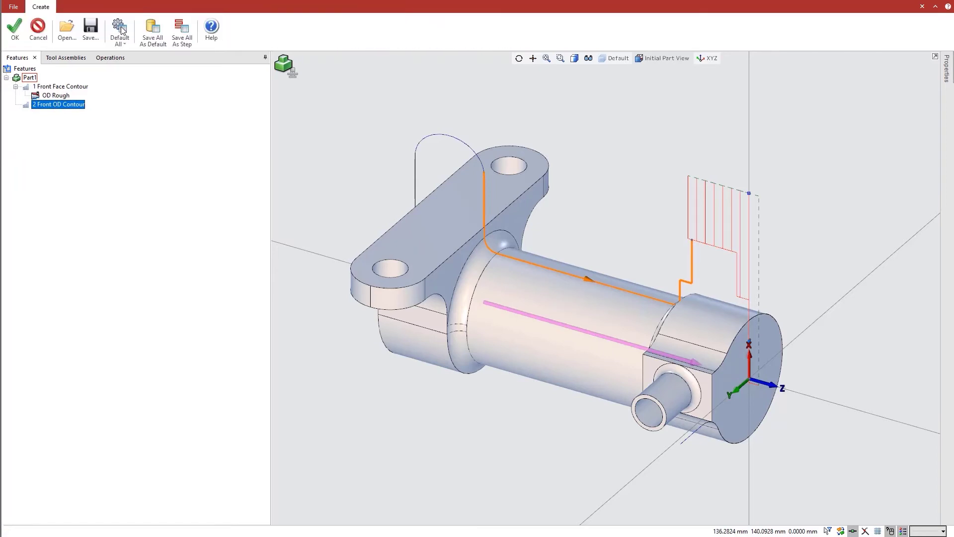
pyautogui.click(8, 123)
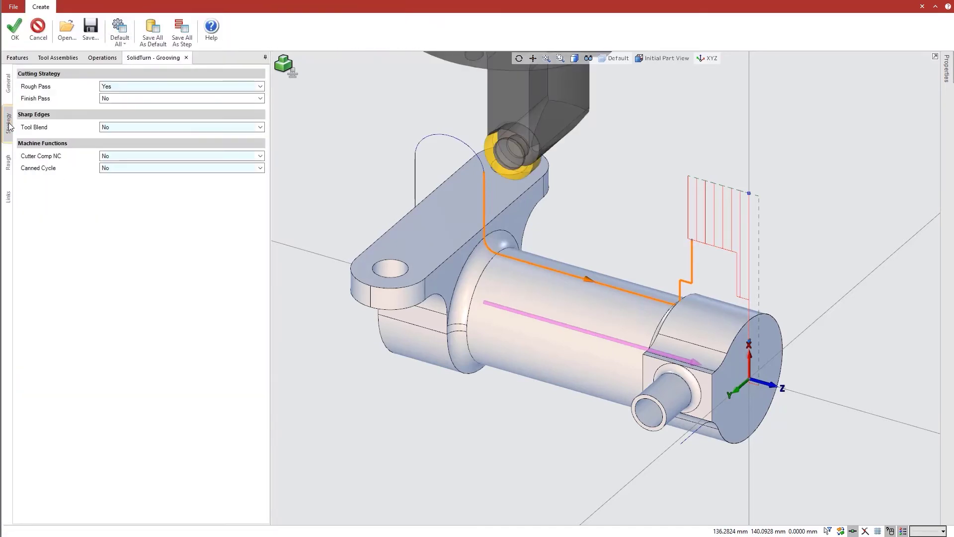
pyautogui.click(8, 162)
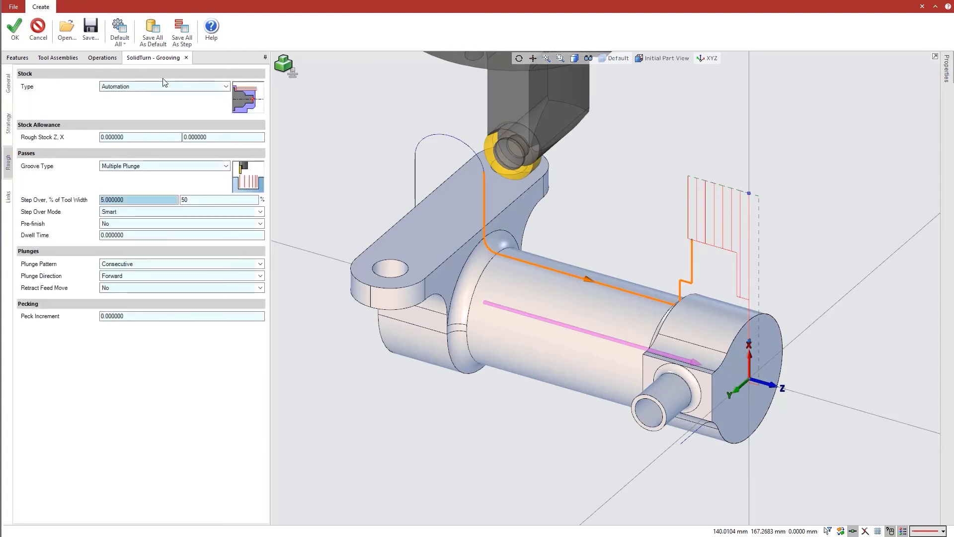
pyautogui.click(140, 137)
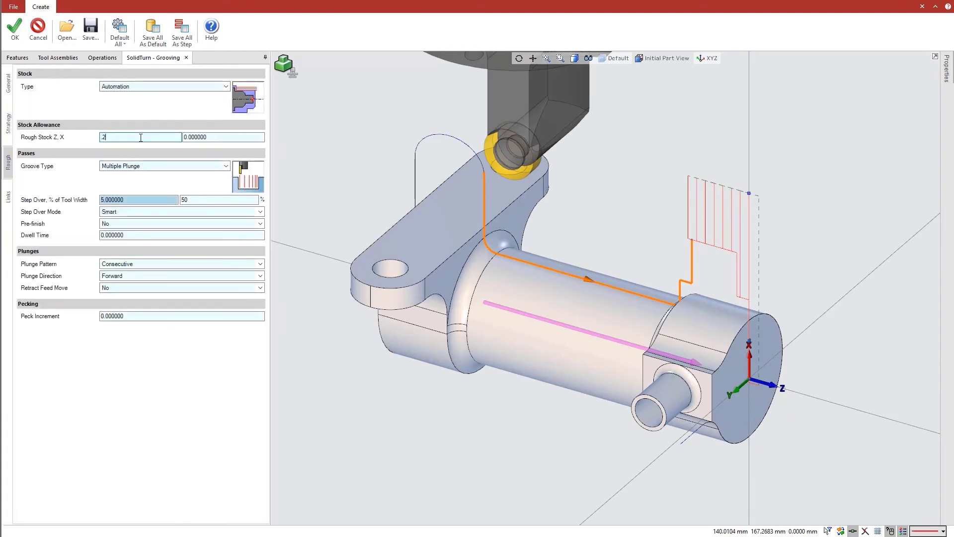
pyautogui.write('.2')
pyautogui.press('Tab')
pyautogui.press('Tab')
pyautogui.click(222, 167)
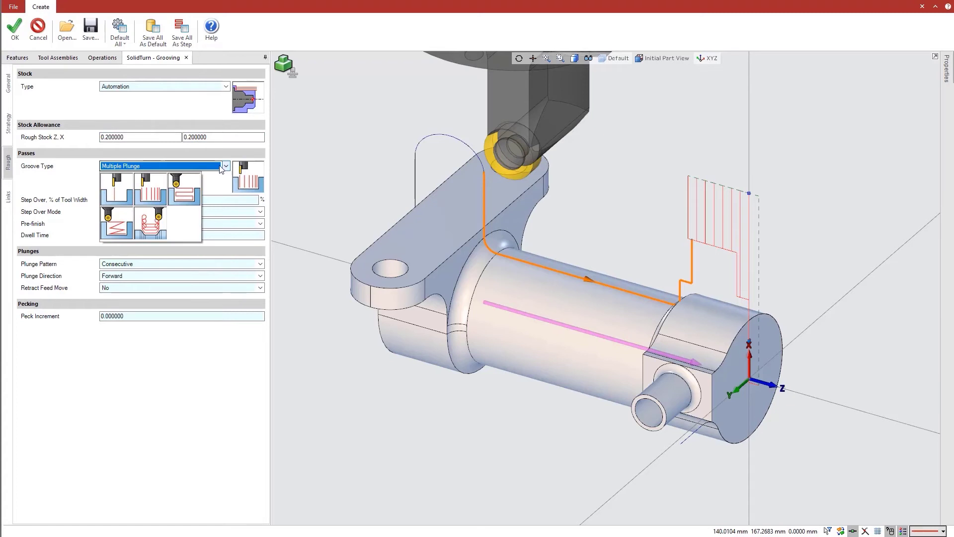
pyautogui.click(151, 224)
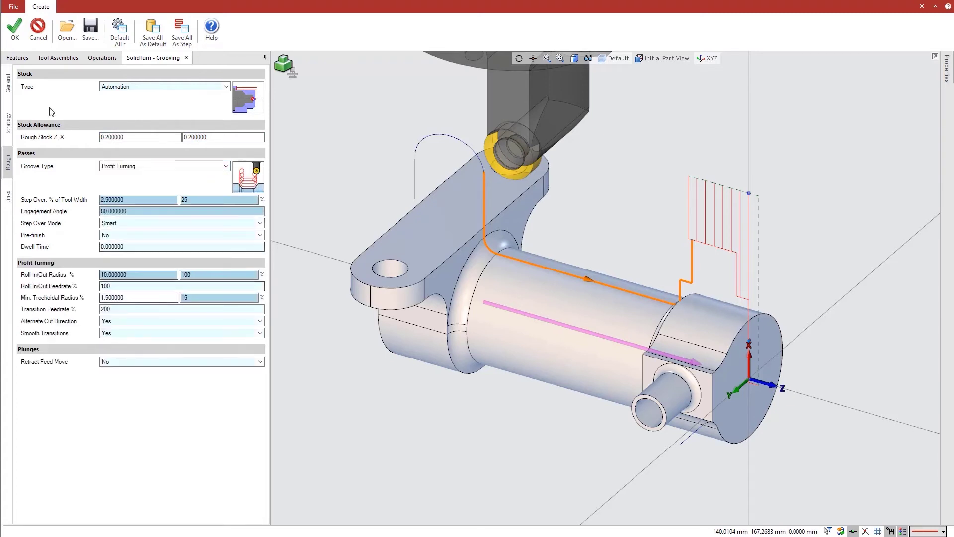
pyautogui.click(15, 33)
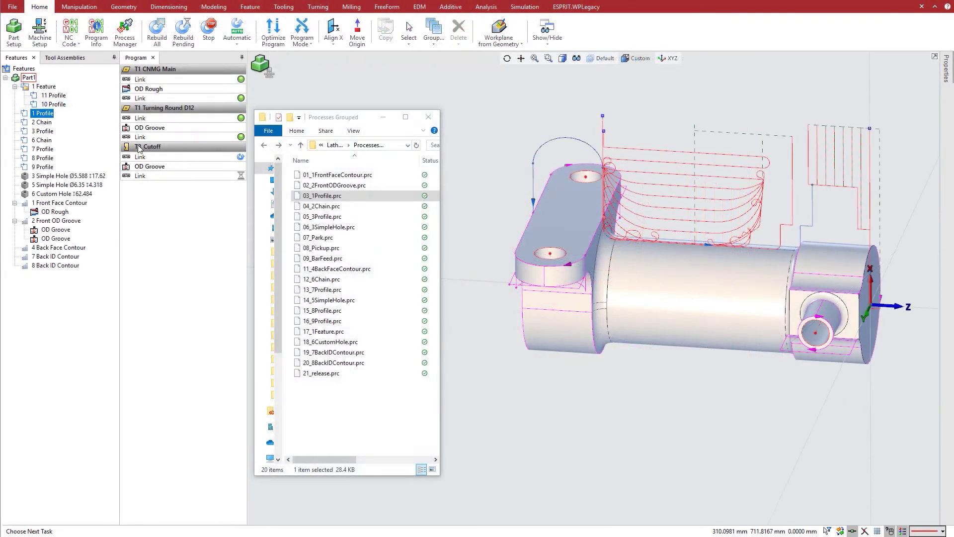
# - Apply the 03_1Profile, 04_2Chain, 05_3Profile and 06_3SimpleHole processes to their main-side features
pyautogui.moveTo(322, 195); pyautogui.dragTo(287, 204)
pyautogui.click(321, 206)
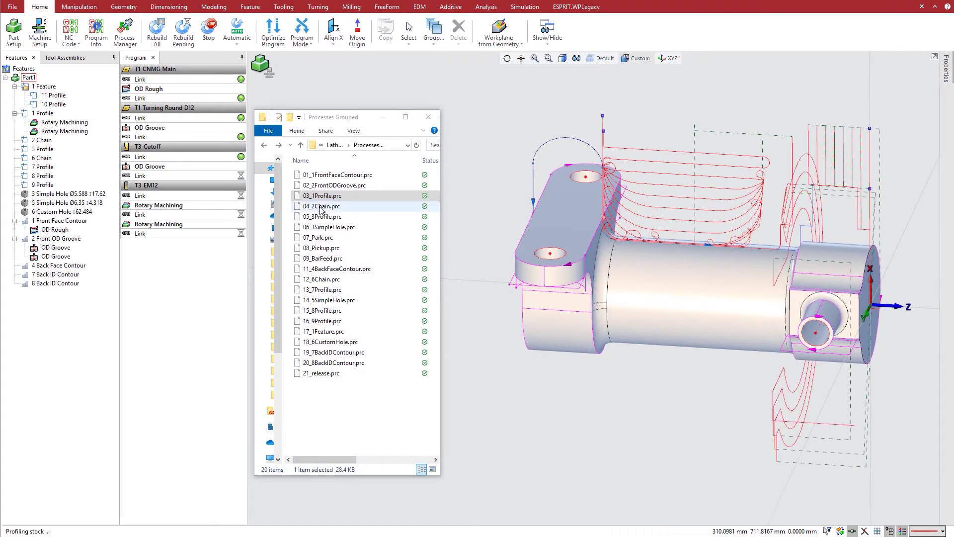
pyautogui.moveTo(321, 211); pyautogui.dragTo(47, 145)
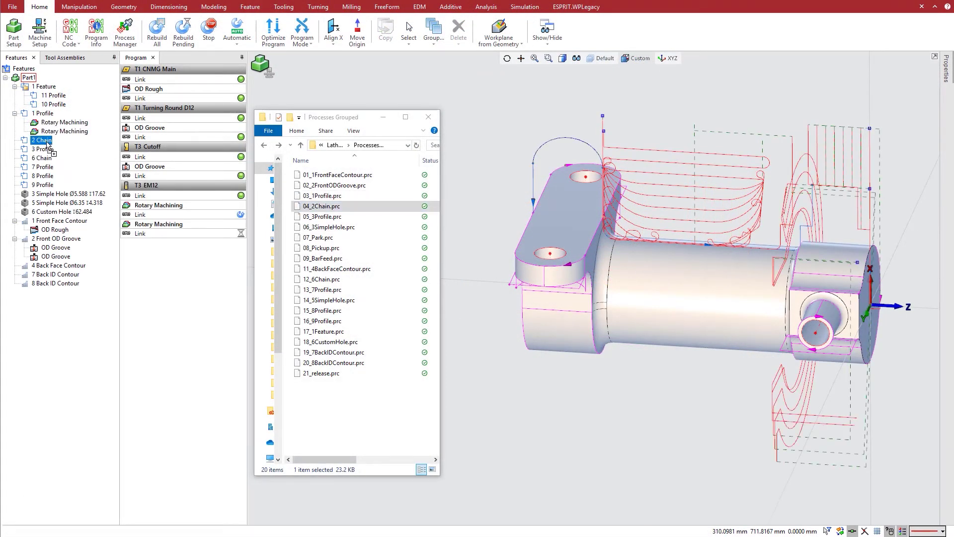
pyautogui.moveTo(318, 217); pyautogui.dragTo(45, 169)
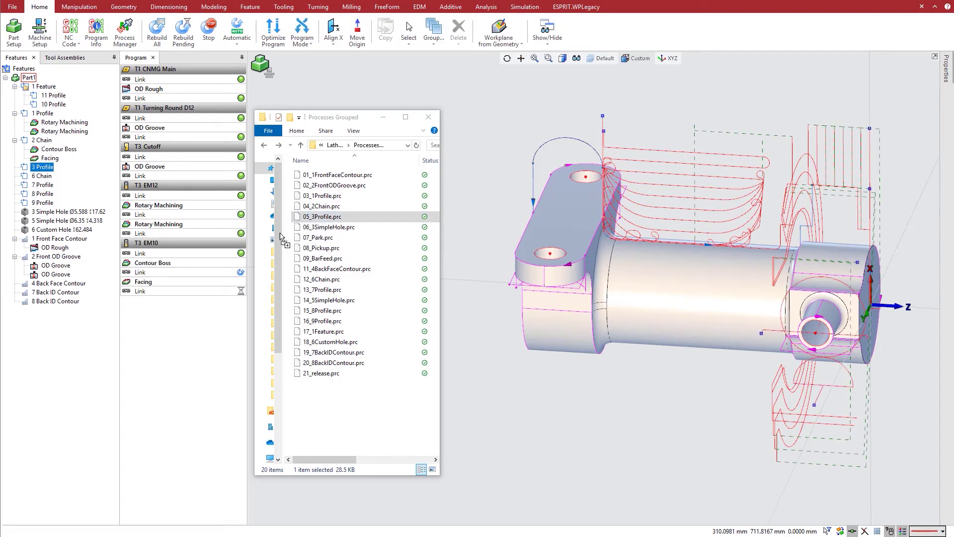
pyautogui.moveTo(322, 230); pyautogui.dragTo(91, 230)
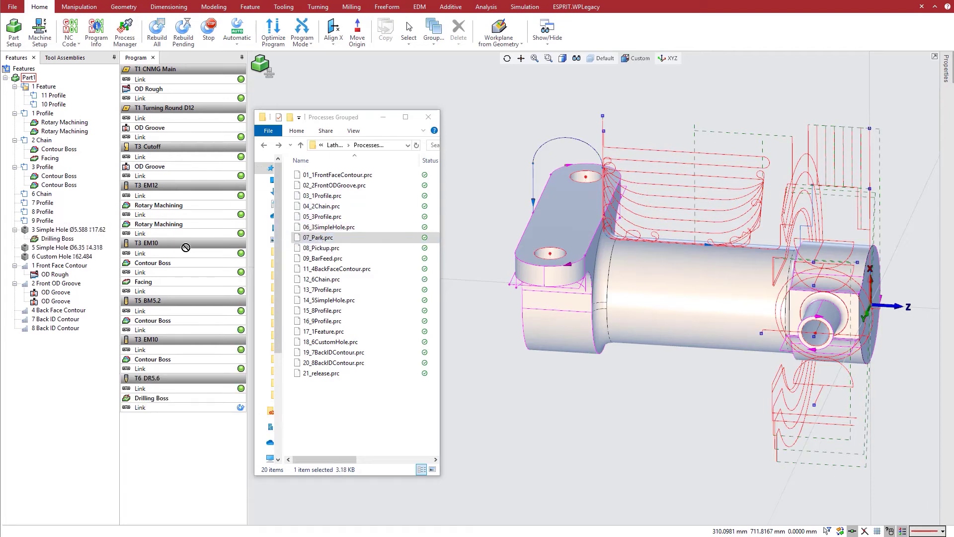
# - Add the park, 08_Pickup and bar feed transfer processes to the program
pyautogui.moveTo(90, 258); pyautogui.dragTo(90, 258)
pyautogui.click(322, 248)
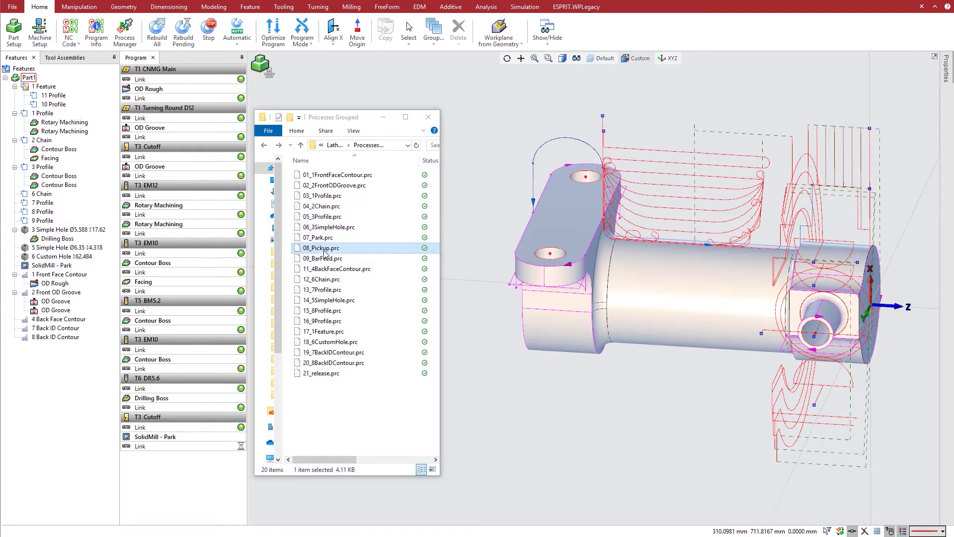
pyautogui.moveTo(53, 257); pyautogui.dragTo(53, 257)
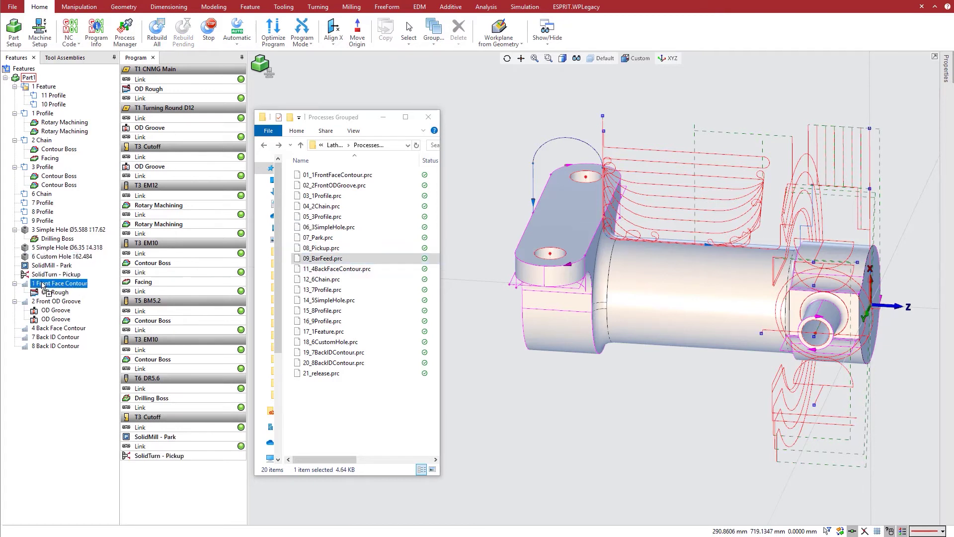
pyautogui.moveTo(219, 291); pyautogui.dragTo(219, 290)
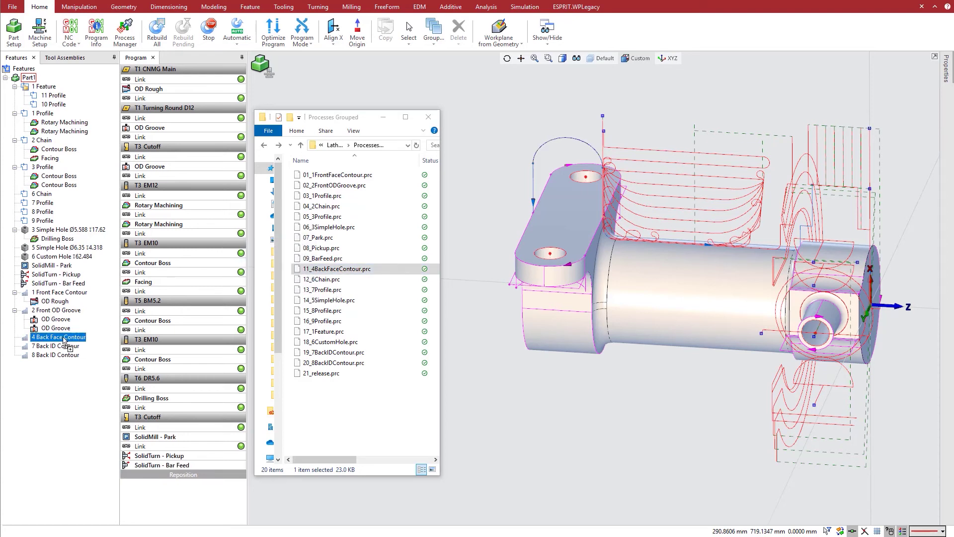
# - Apply the back-side processes to 4 Back Face Contour, 5 Simple Hole and 8 Profile
pyautogui.moveTo(63, 340); pyautogui.dragTo(64, 341)
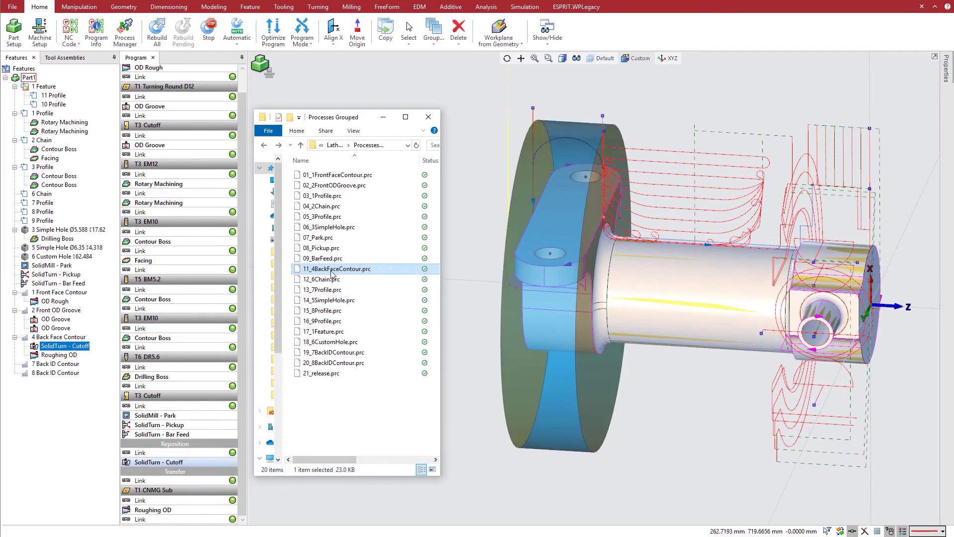
pyautogui.click(328, 280)
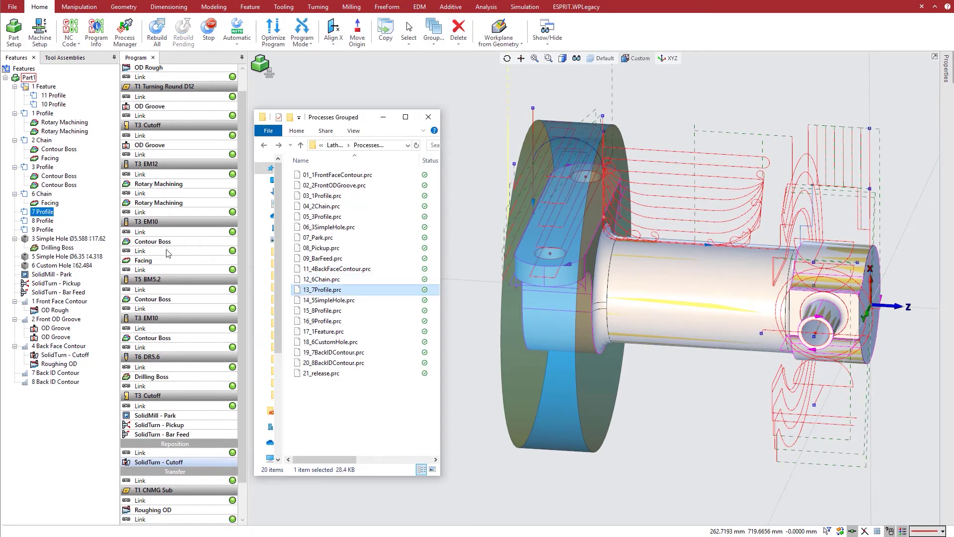
pyautogui.click(326, 301)
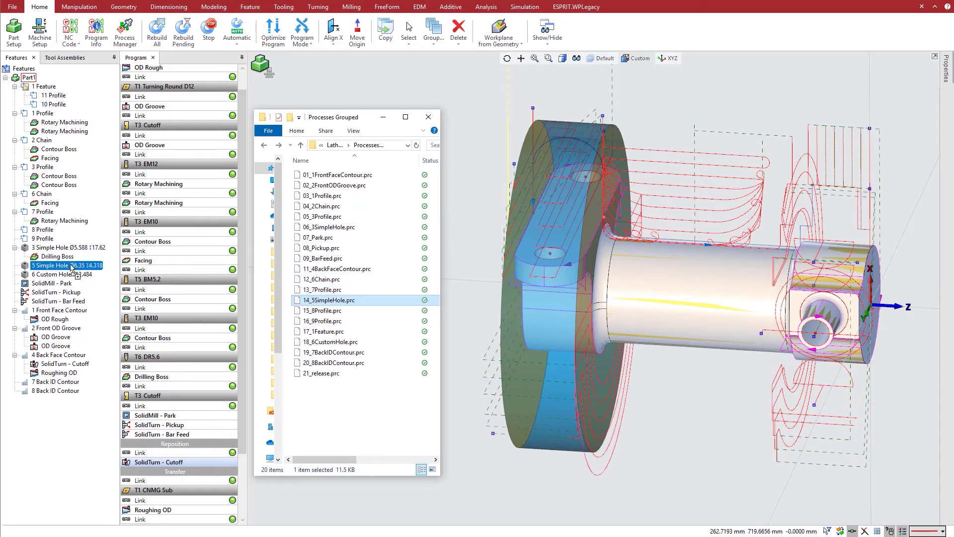
pyautogui.moveTo(72, 269); pyautogui.dragTo(72, 269)
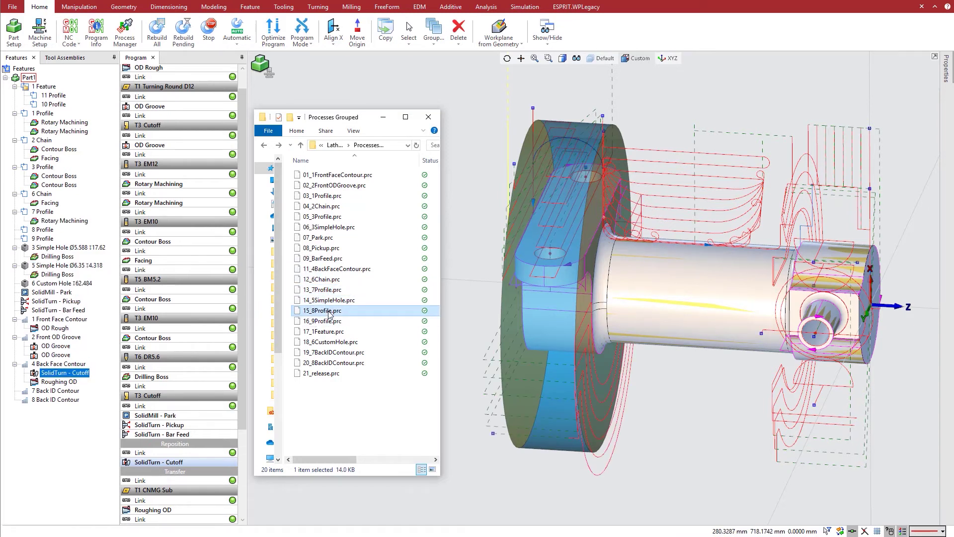
pyautogui.moveTo(328, 312); pyautogui.dragTo(233, 281)
pyautogui.moveTo(48, 234); pyautogui.dragTo(47, 233)
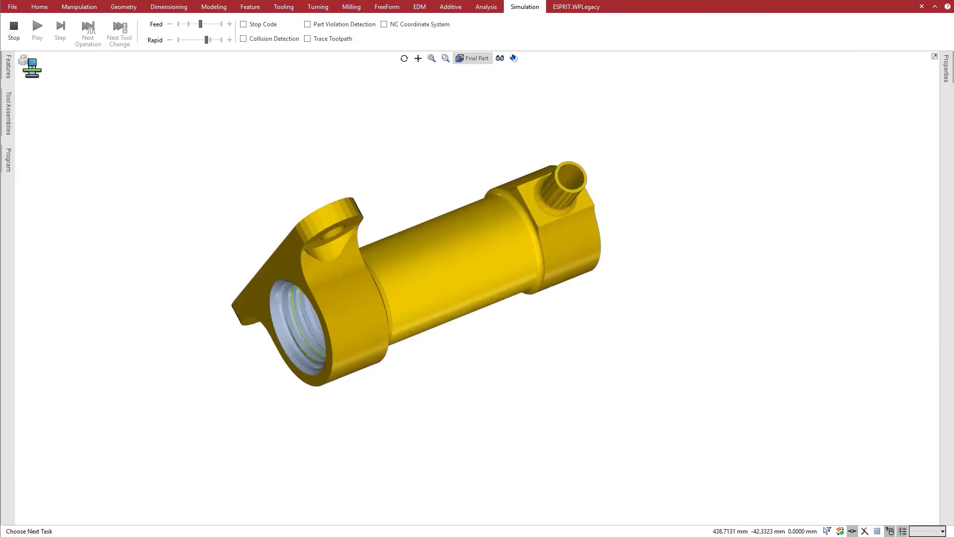
# - Leave the finished simulation and return to the Home programming tools
pyautogui.click(39, 6)
# - Post the NC code and scroll Lathe_Programmed.nc down to the N10 OD groove block
pyautogui.click(68, 31)
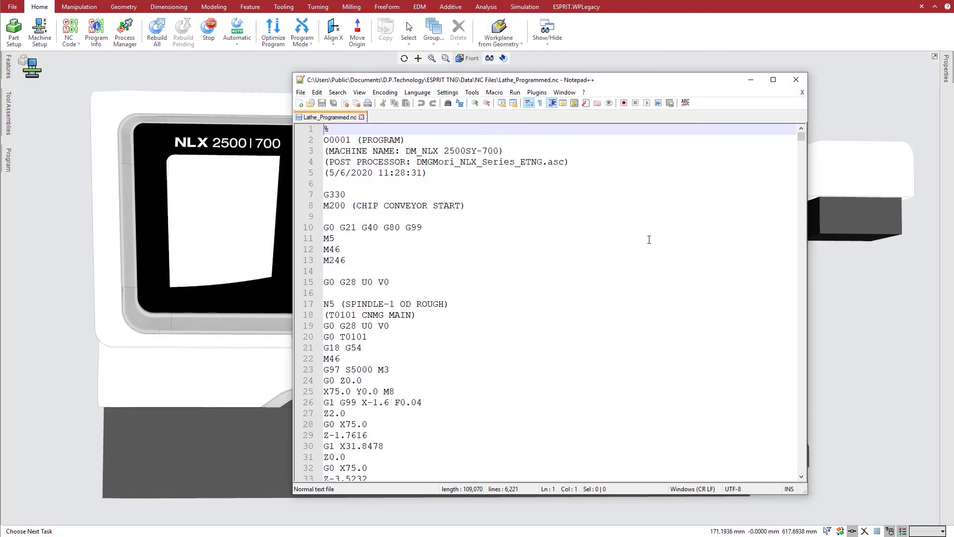
pyautogui.scroll(-9, 651, 260)
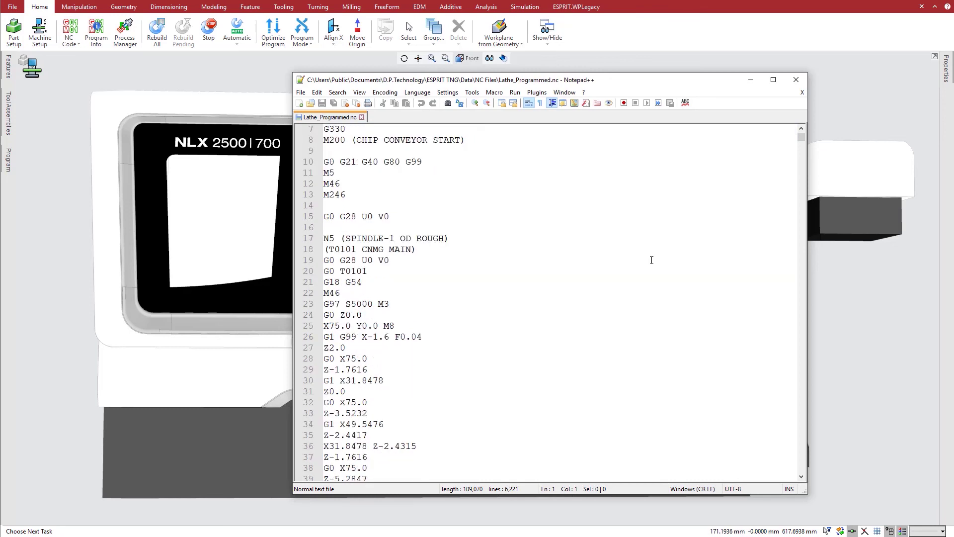
pyautogui.scroll(-9, 652, 260)
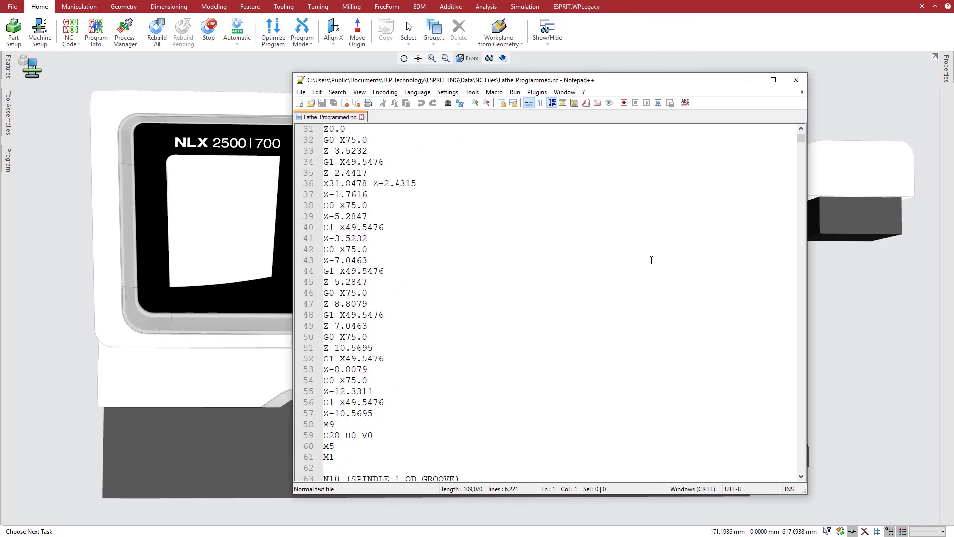
pyautogui.scroll(-2, 652, 260)
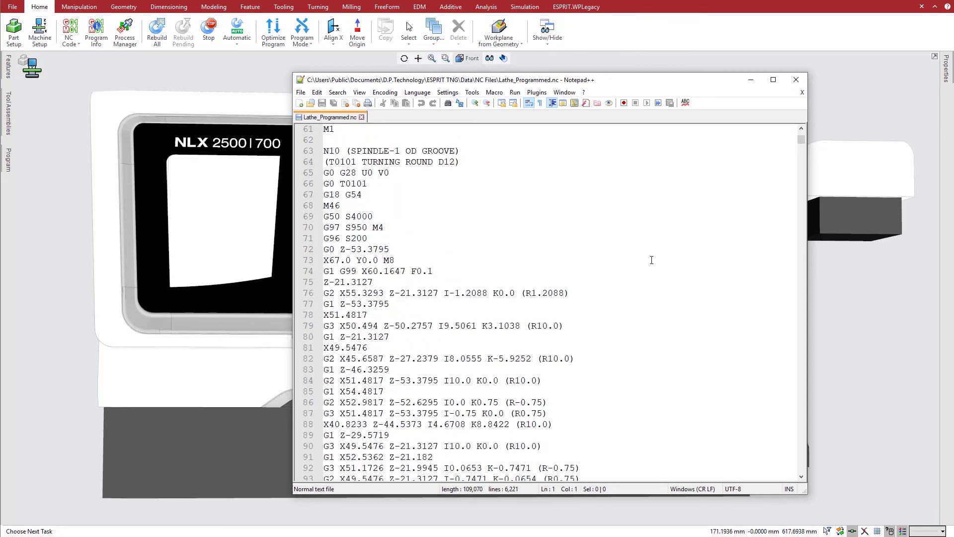